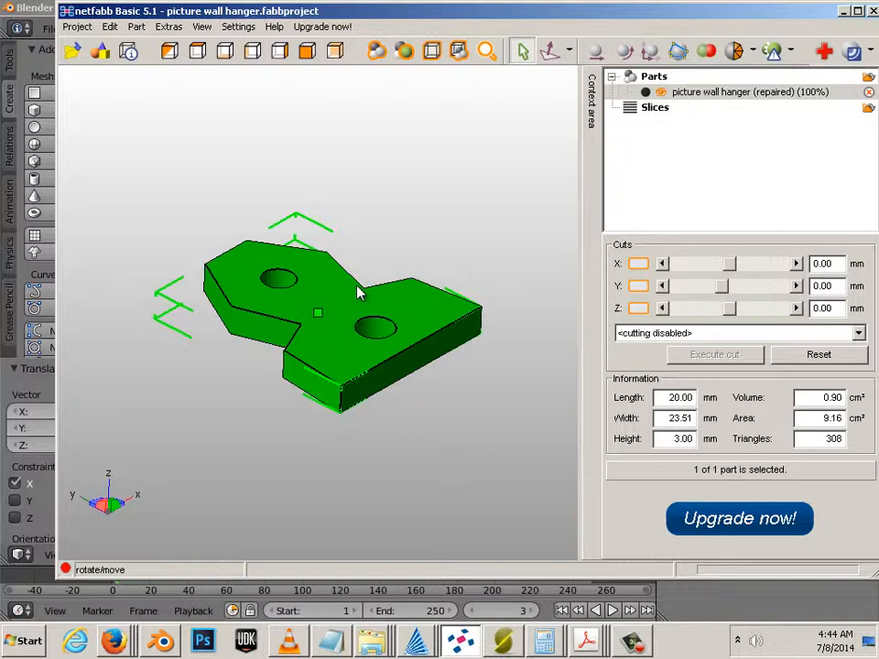
Step: Deselect and reselect the repaired picture wall hanger part (20.00 × 23.51 × 3.00 mm) in the project
click(369, 300)
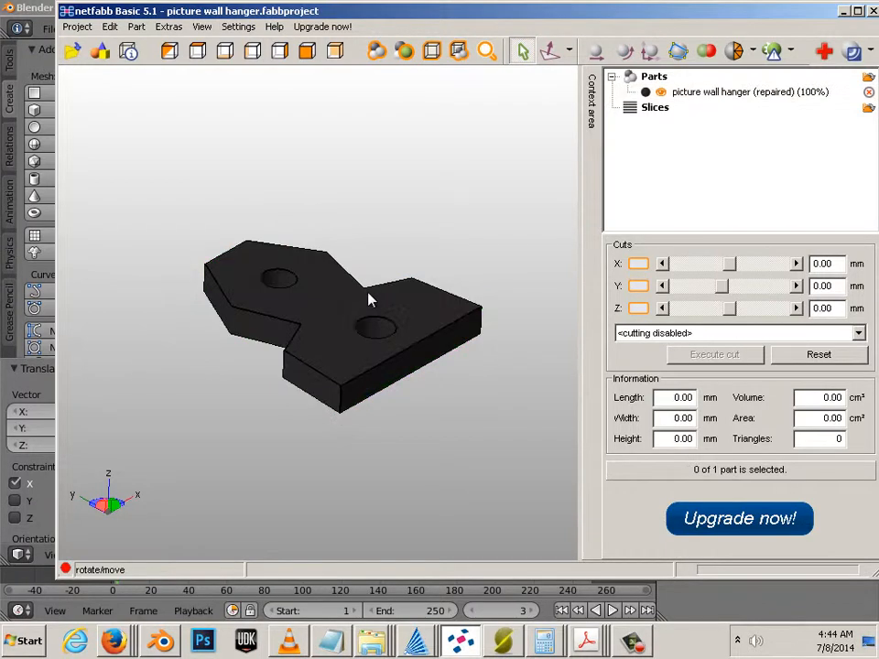
click(369, 299)
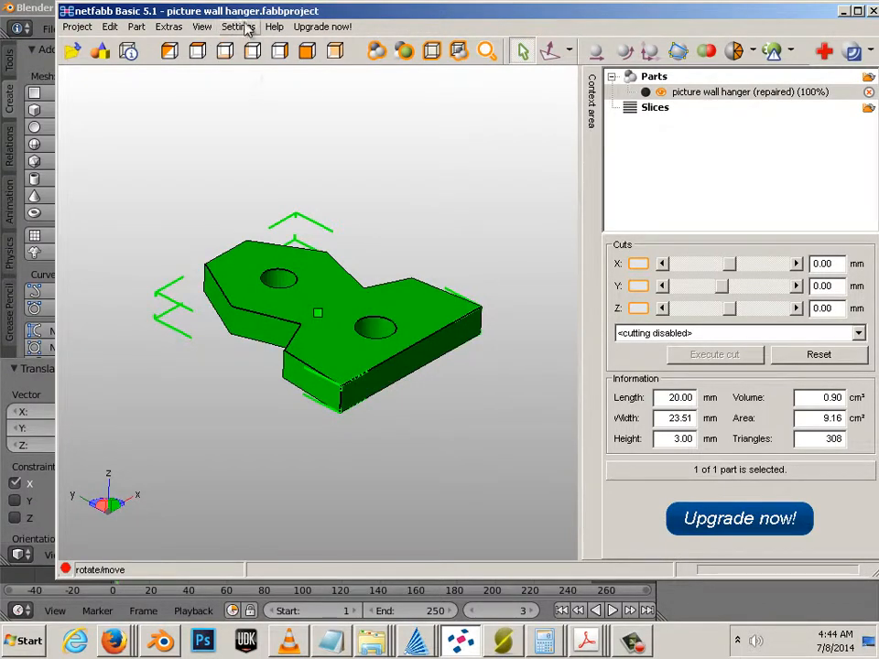
Step: Move netfabb aside, select the cube in Blender, and start an STL export
drag(290, 16, 536, 78)
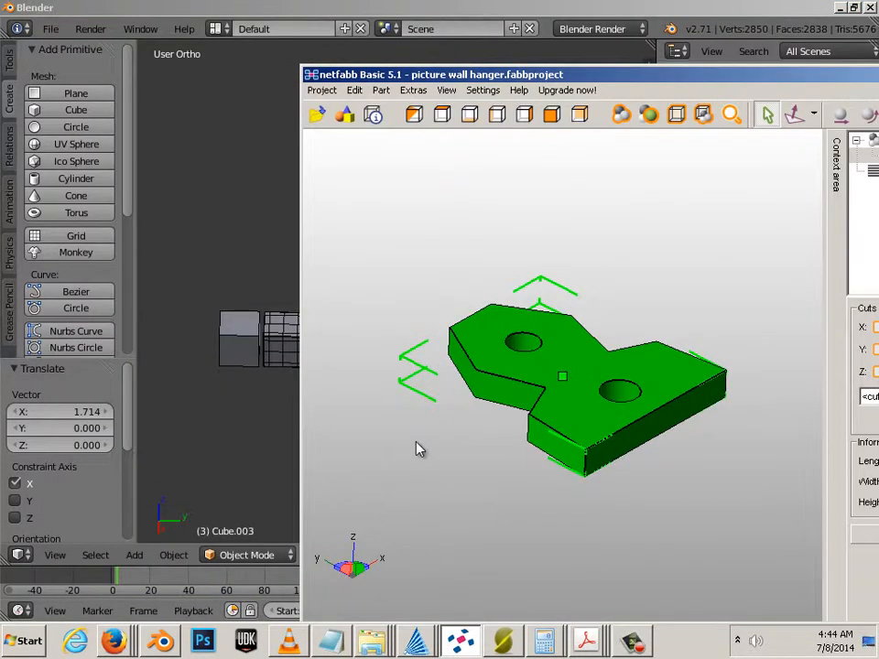
right_click(231, 331)
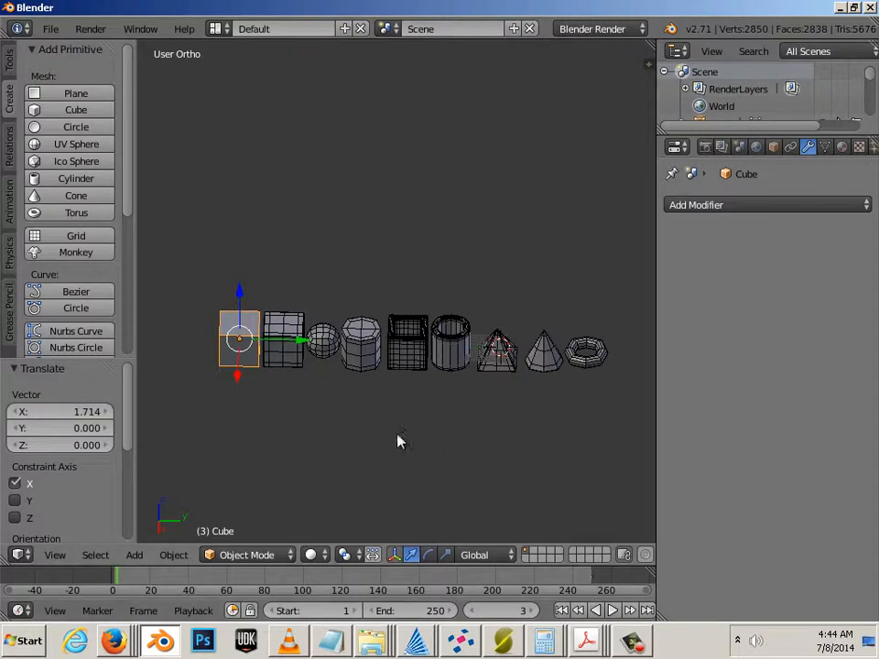
key(a)
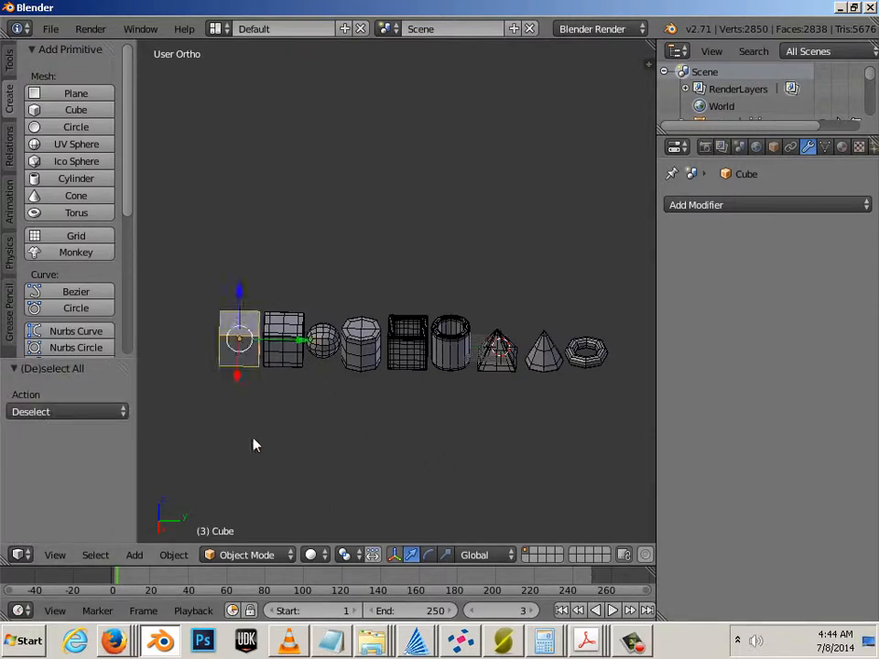
click(50, 29)
mouse_move(110, 340)
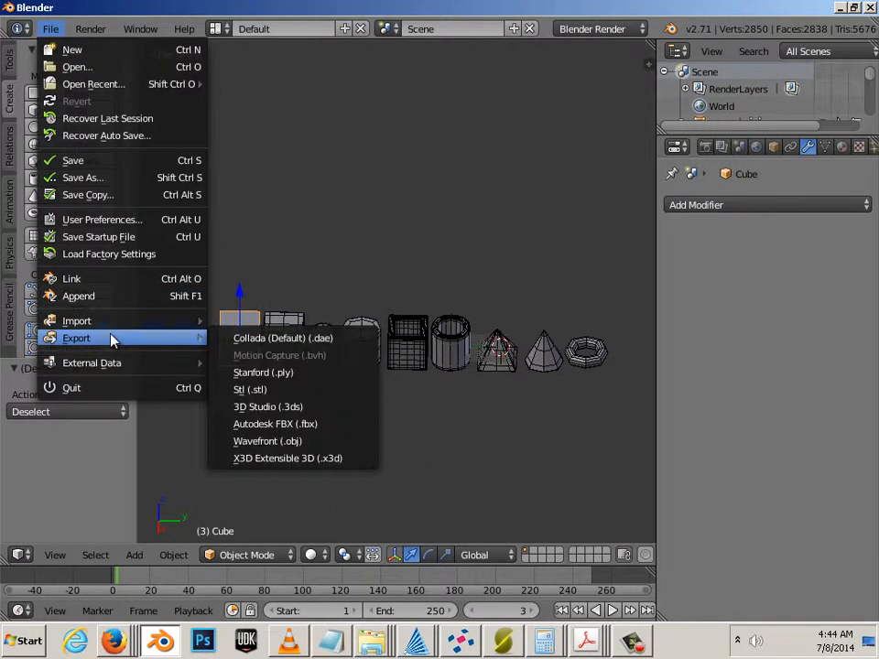
click(291, 391)
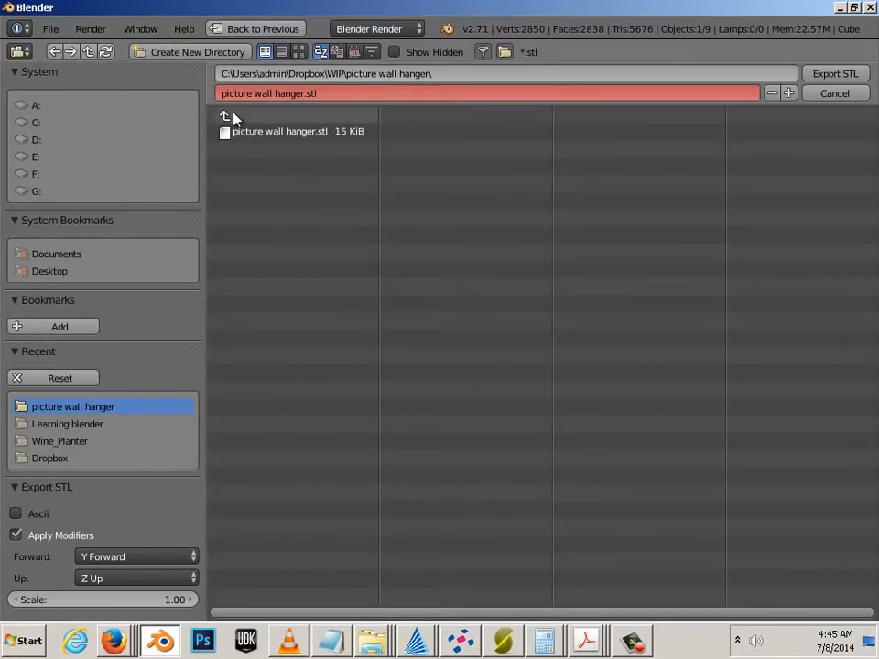
click(51, 273)
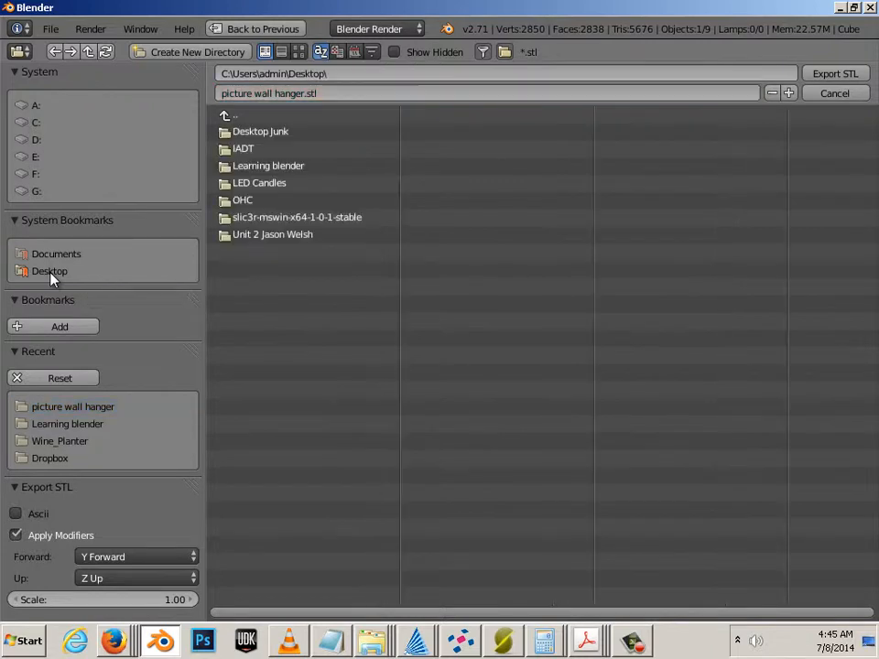
click(160, 57)
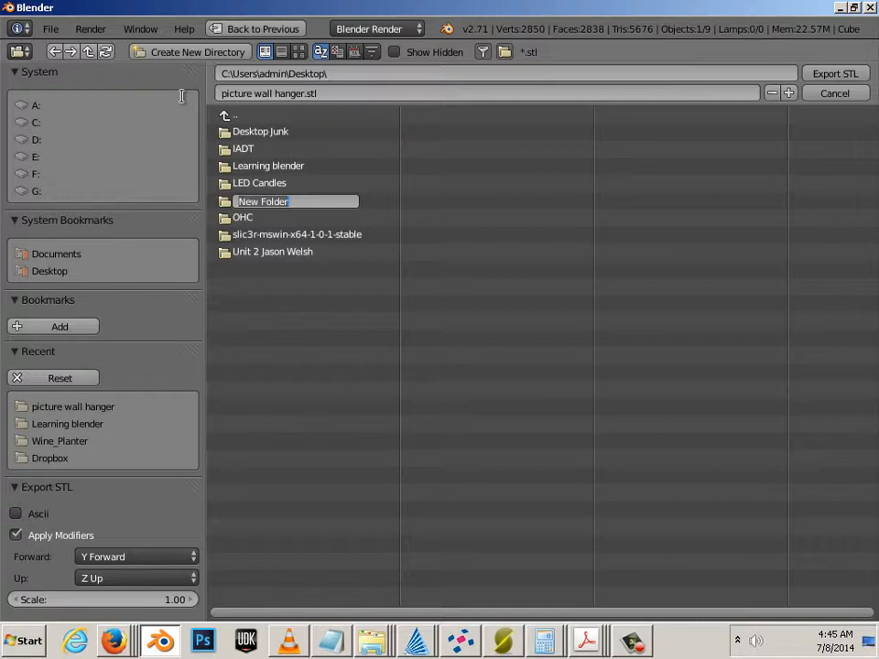
text(3d)
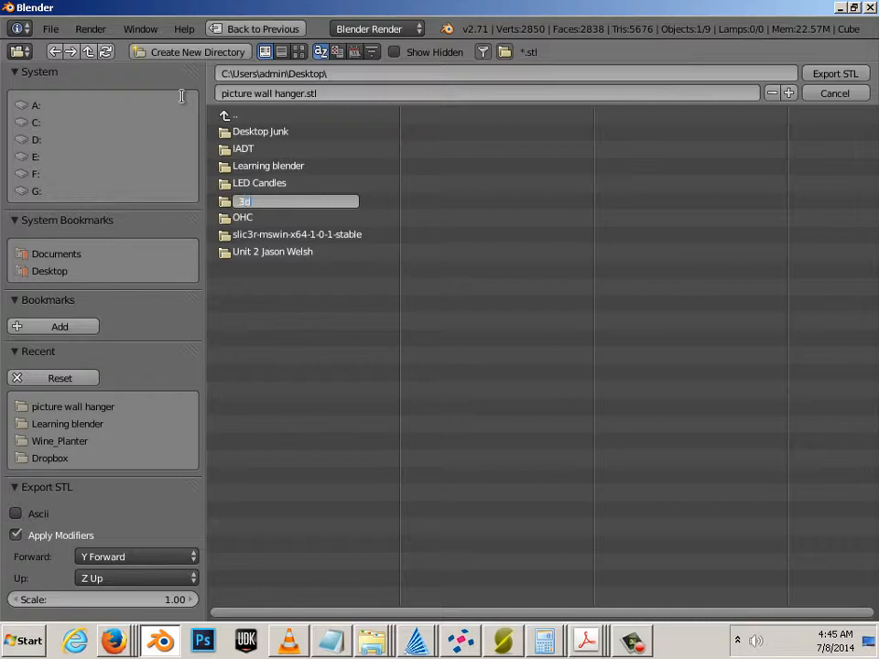
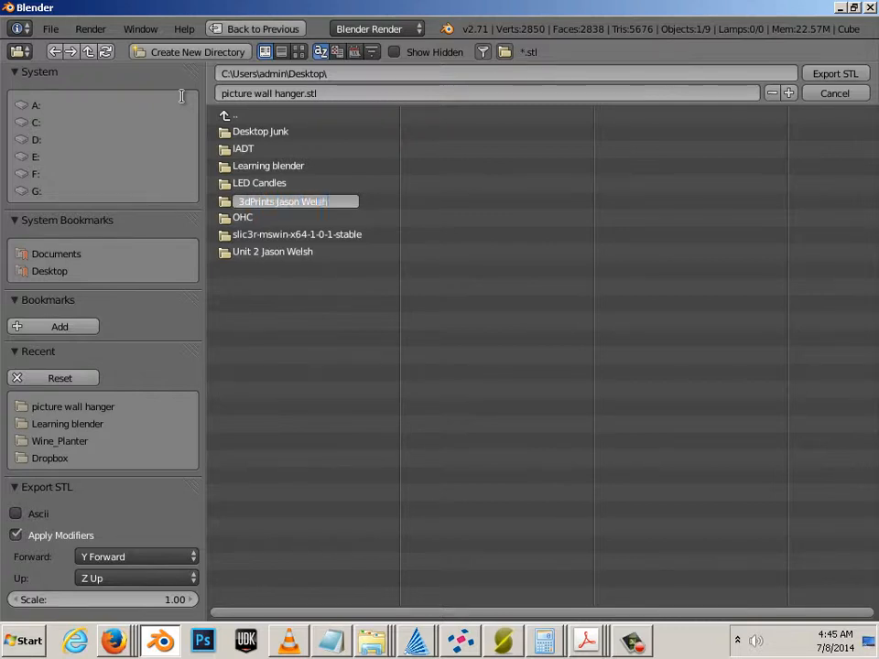
key(Return)
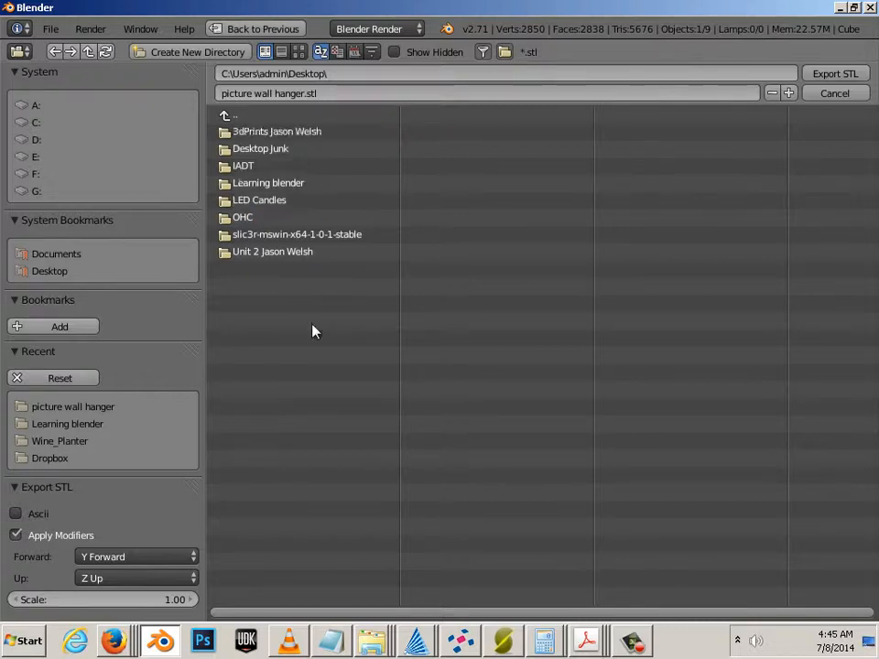
click(272, 134)
Step: Export the cube as Cube.stl into the new folder
click(285, 96)
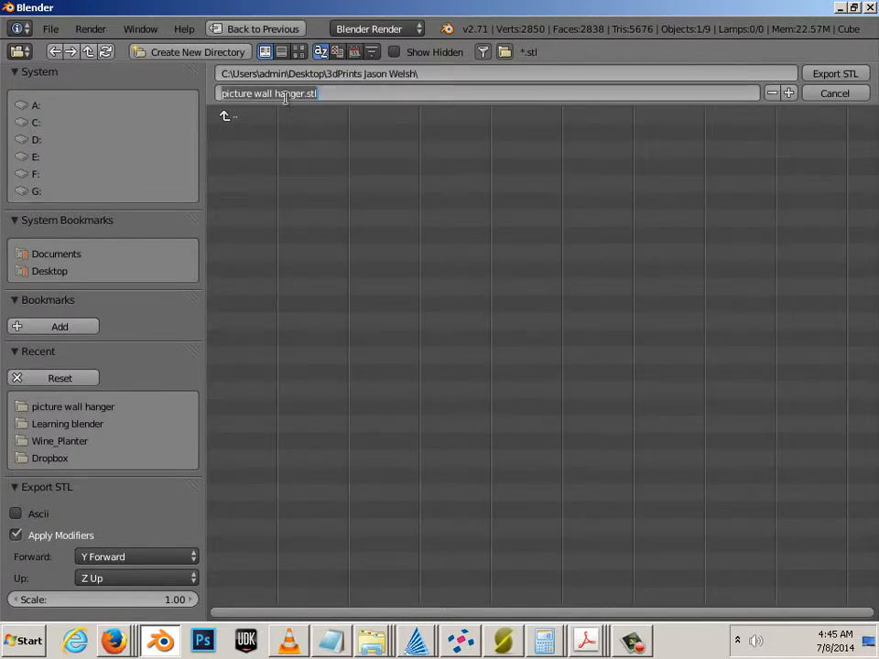
text(Cube)
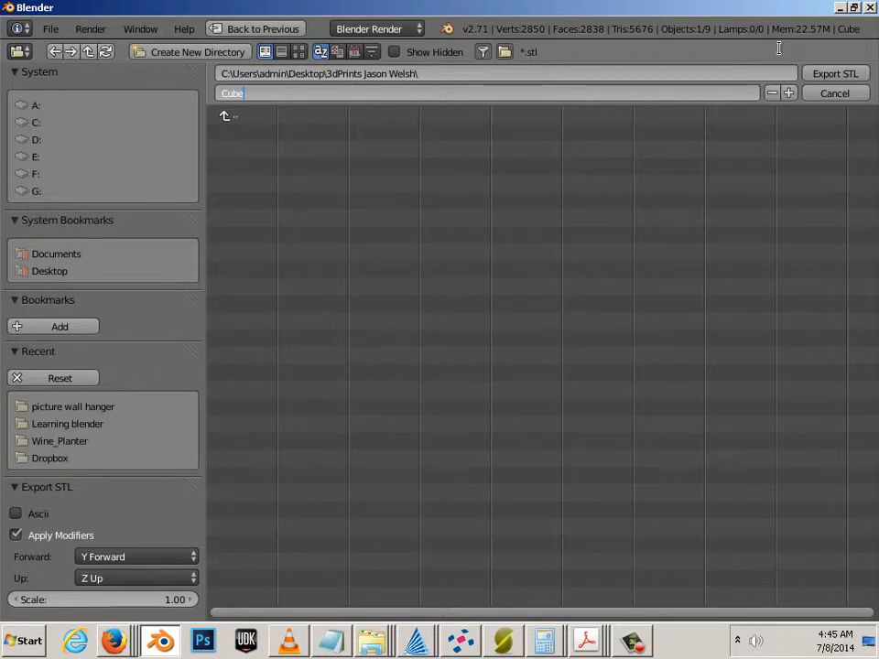
click(824, 77)
click(827, 77)
right_click(309, 369)
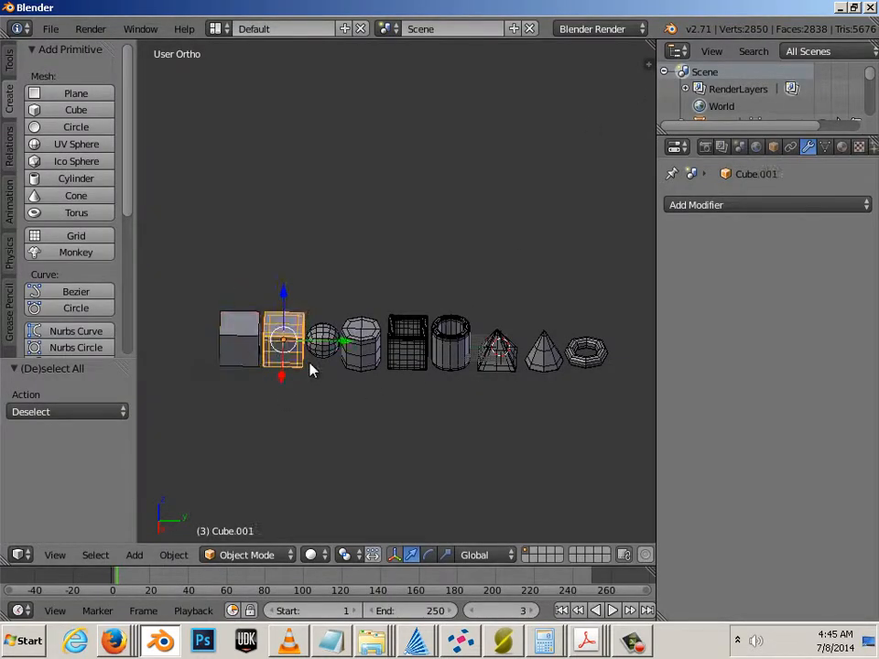
Step: Export the second cube, Cube.001, as Cube_s.stl
click(51, 29)
mouse_move(83, 338)
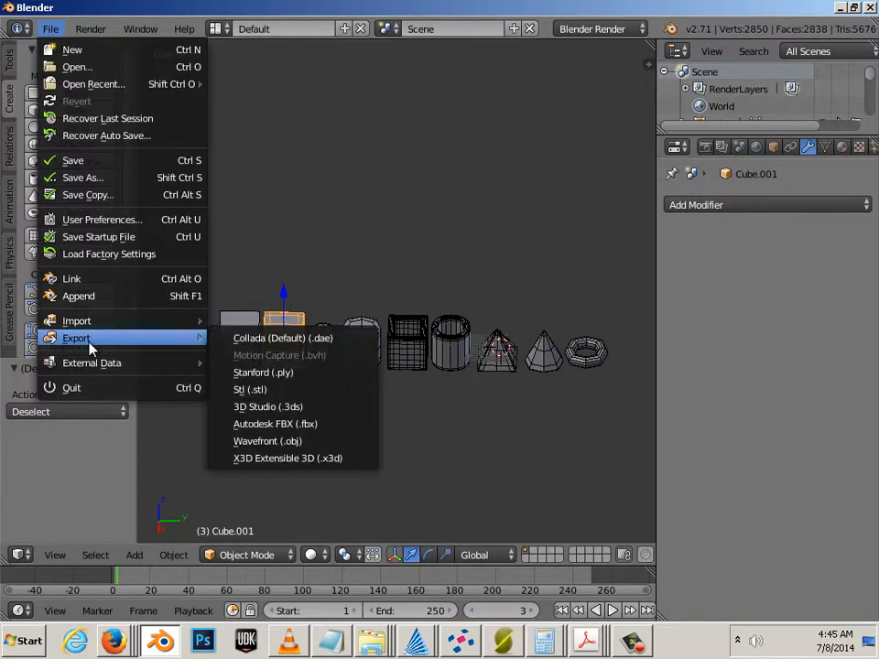
click(276, 391)
click(240, 93)
click(242, 93)
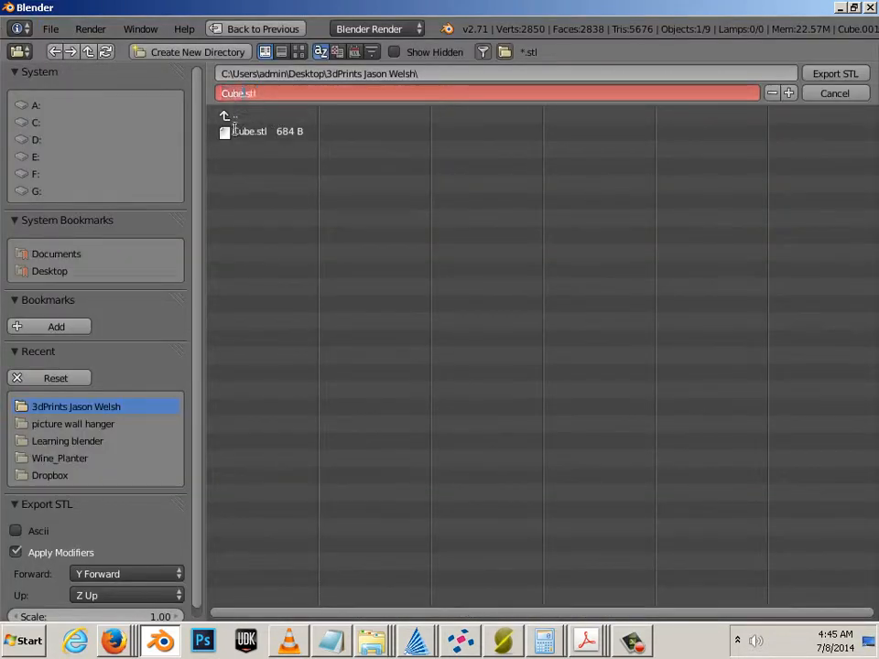
text(_s)
key(Return)
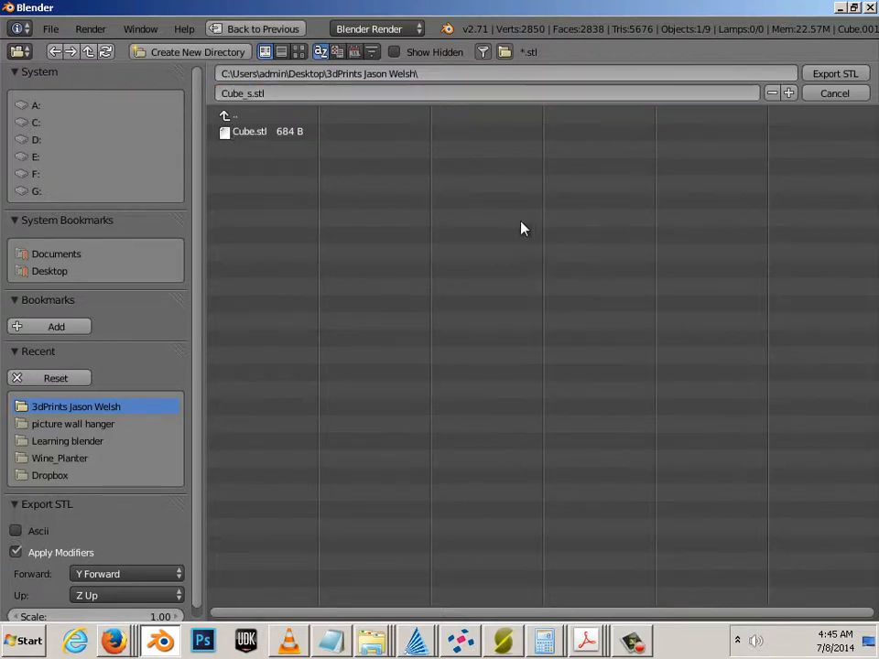
click(836, 74)
Step: Export the sphere as Sphere.stl into the same folder
right_click(320, 350)
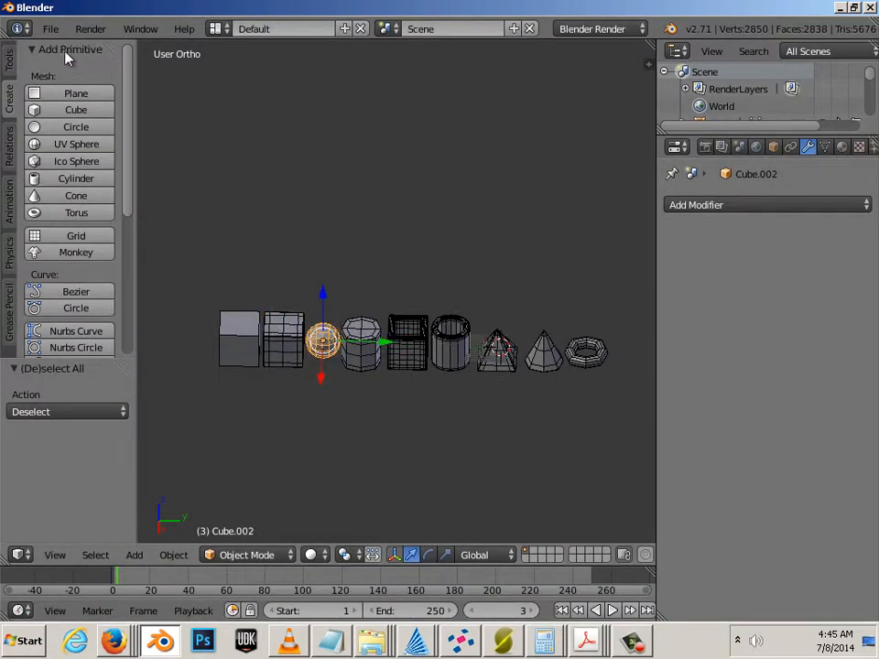
click(50, 28)
mouse_move(192, 341)
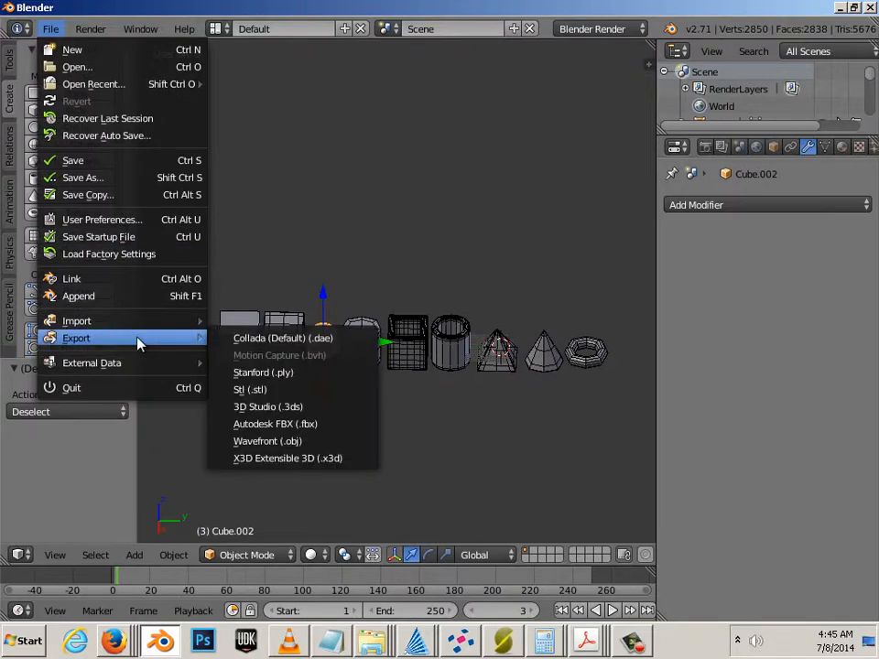
click(239, 388)
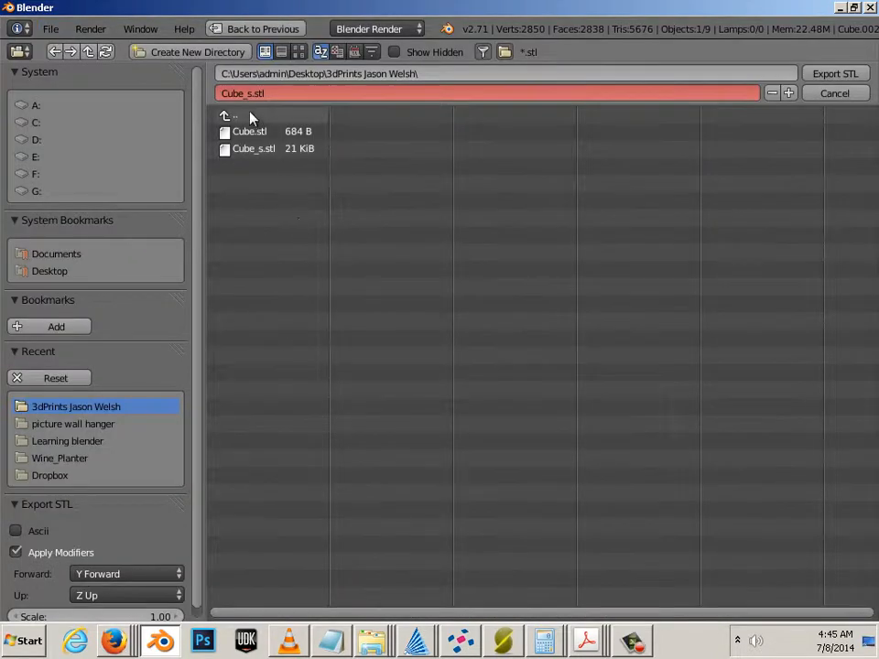
click(265, 93)
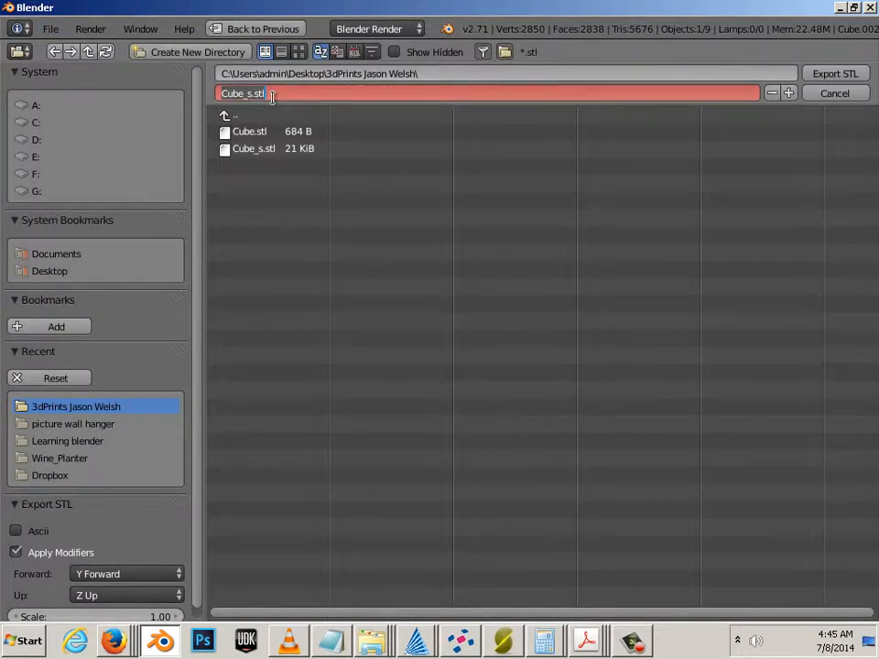
text(sphere)
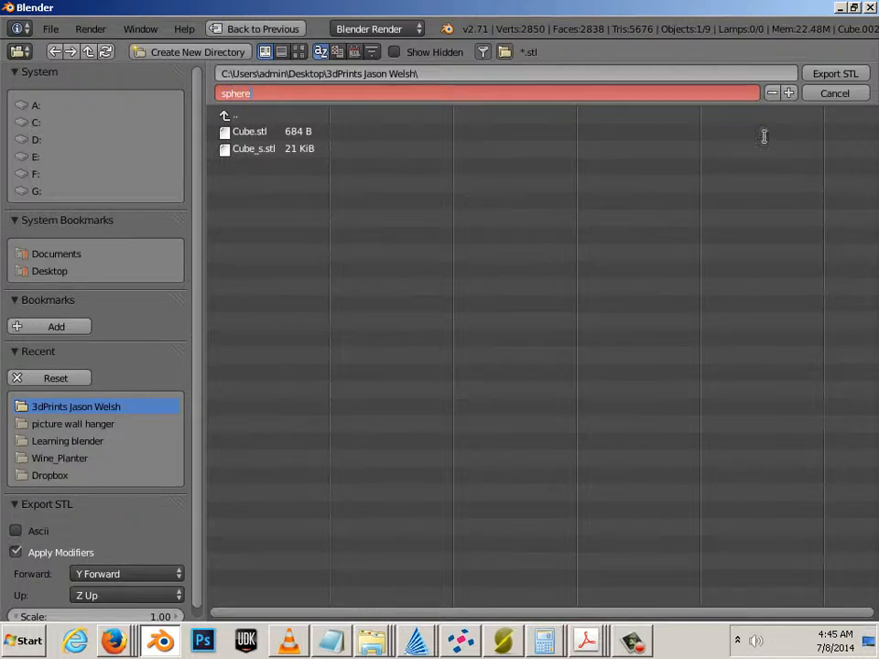
click(228, 95)
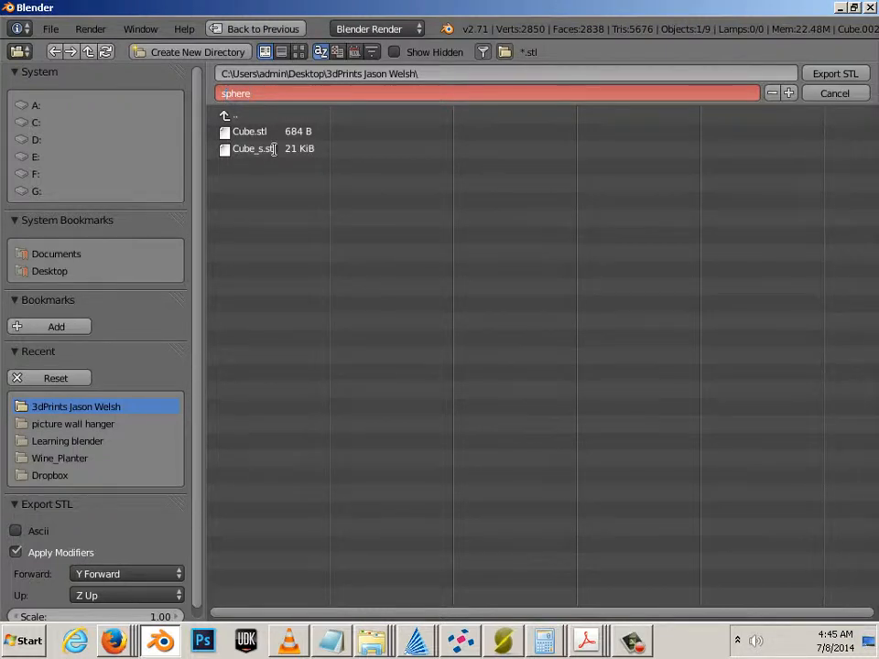
key(BackSpace)
text(S)
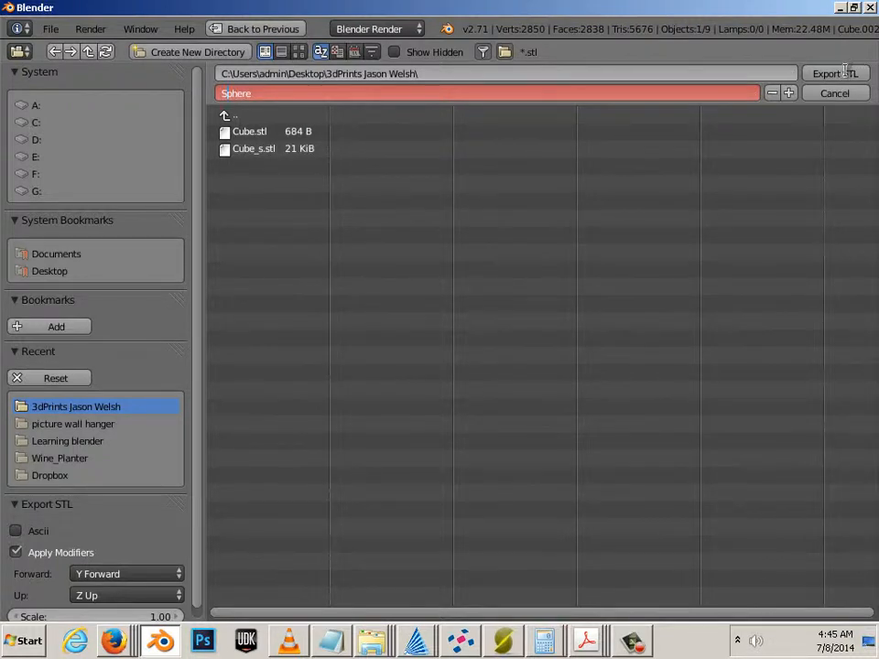
key(Return)
click(816, 76)
right_click(357, 366)
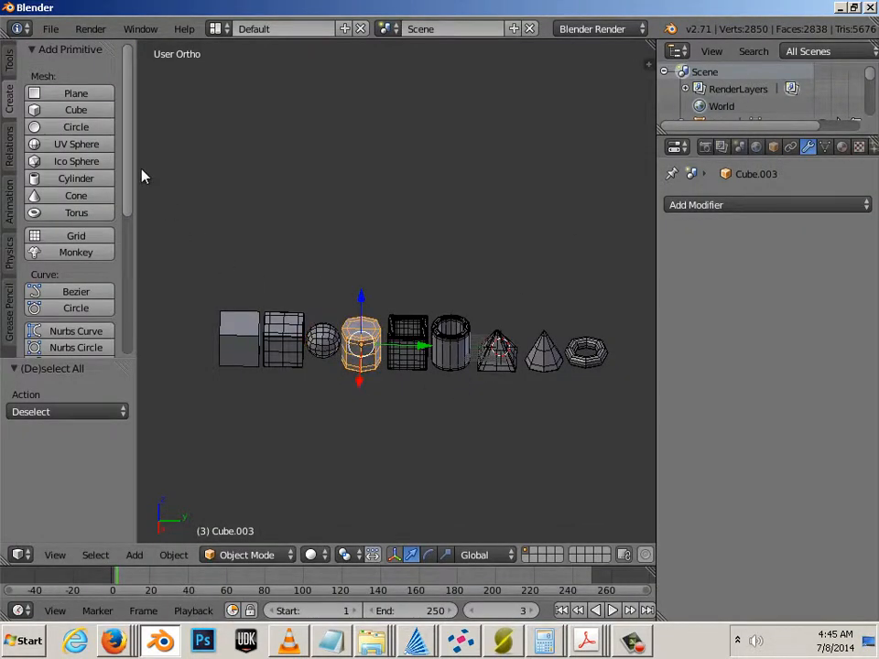
Step: Export the cylinder as Cyl.stl
click(51, 28)
mouse_move(88, 339)
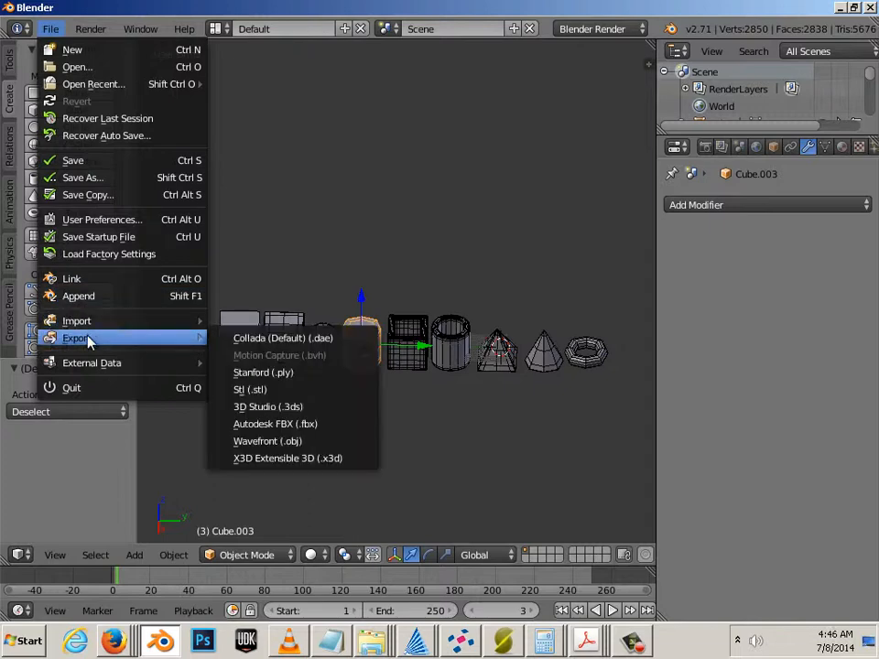
click(283, 391)
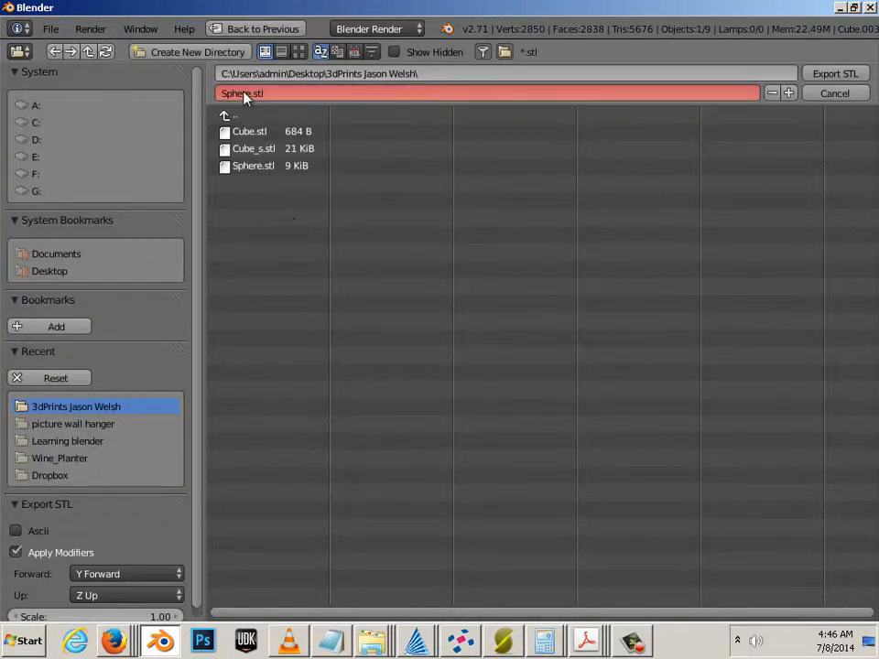
drag(251, 93, 157, 84)
text(Cyl)
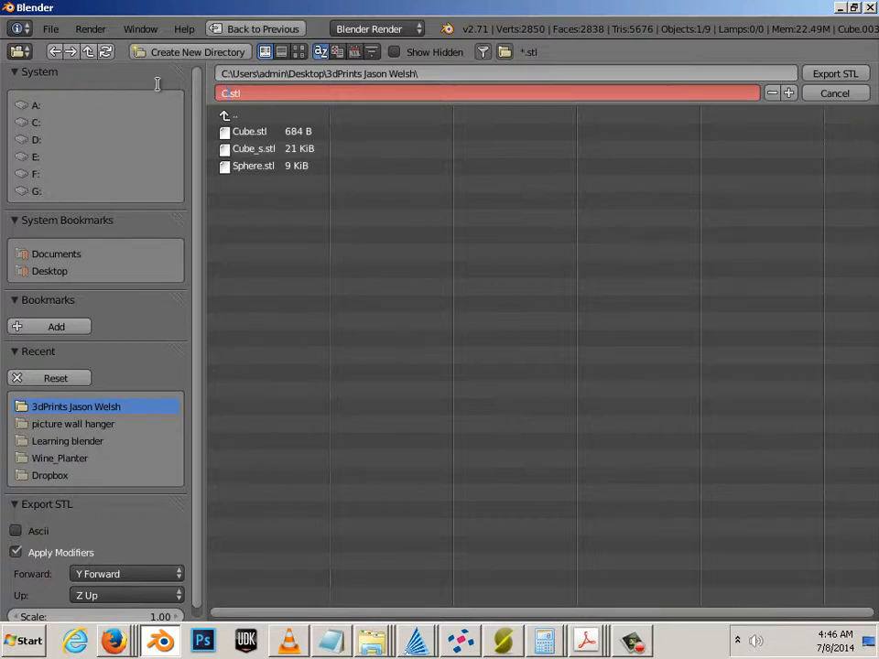
click(829, 73)
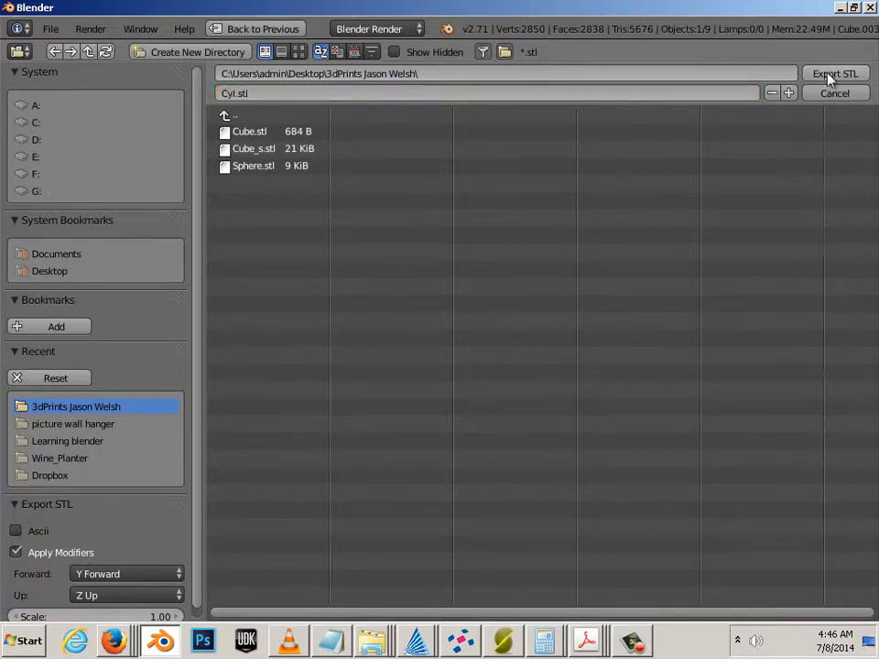
click(829, 73)
Step: Export the hollow grid cube as Hollow_cube.stl
right_click(408, 378)
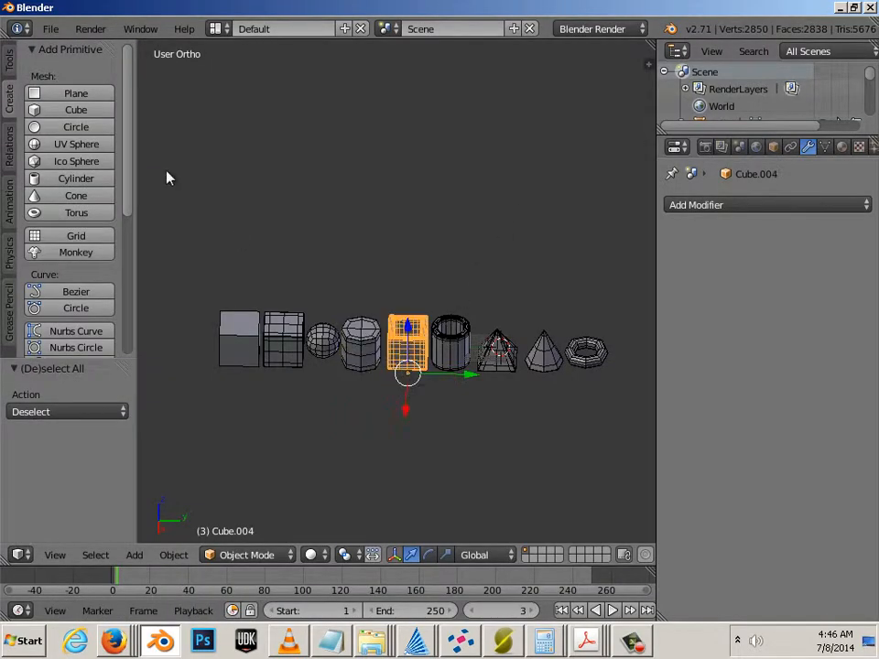
click(50, 29)
mouse_move(133, 338)
click(257, 390)
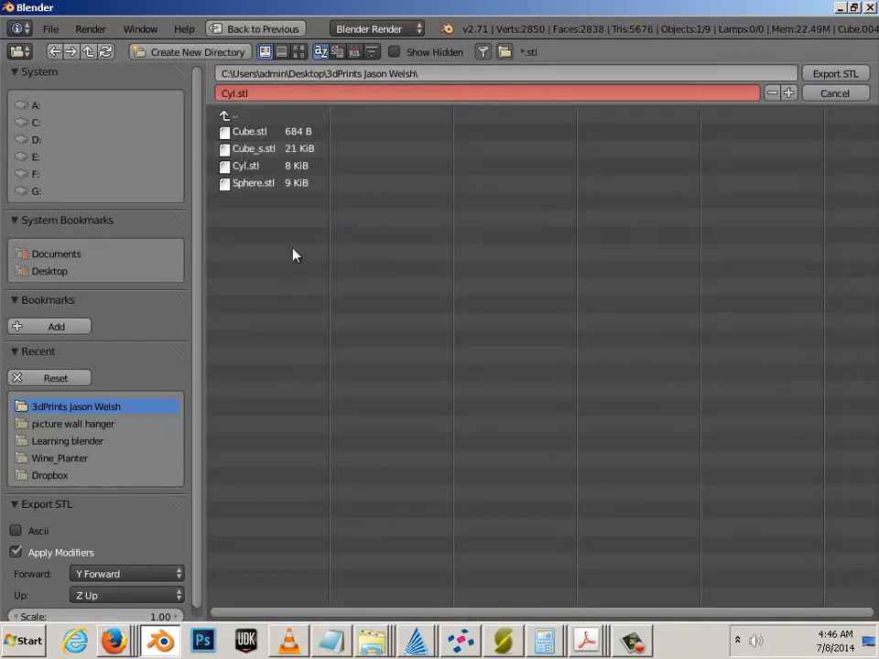
click(265, 93)
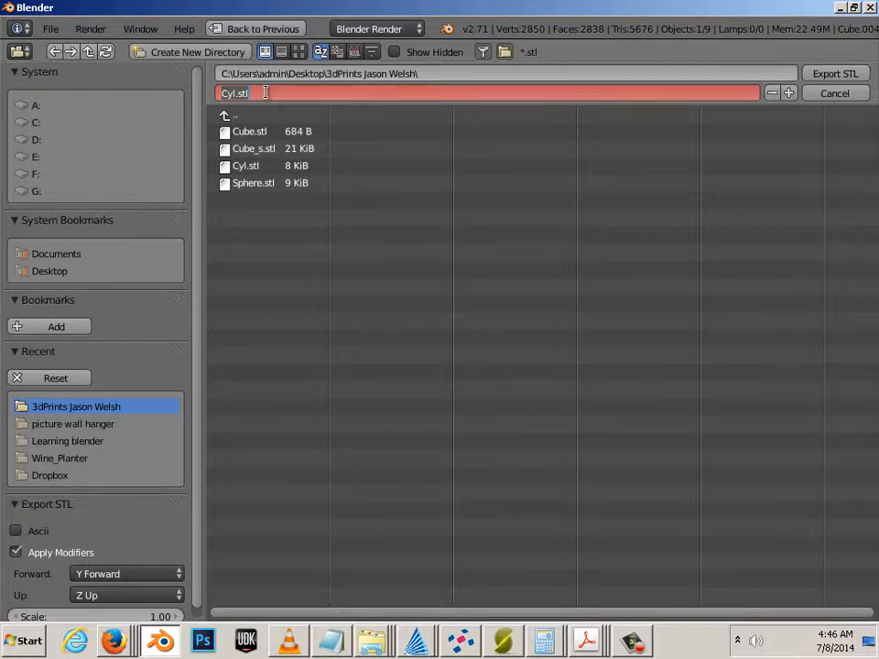
text(hollow_cube)
key(BackSpace)
text(H)
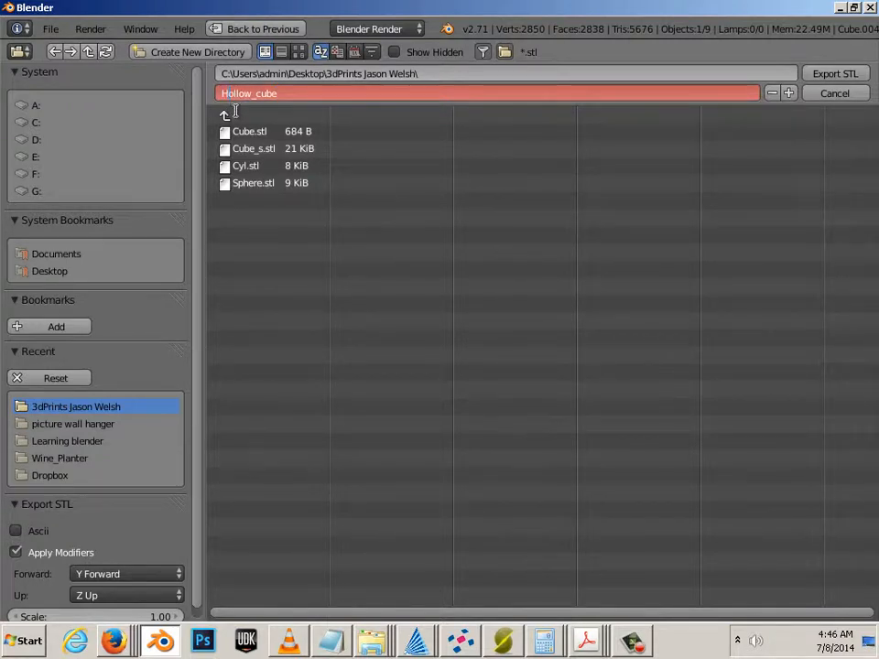
click(834, 74)
click(835, 74)
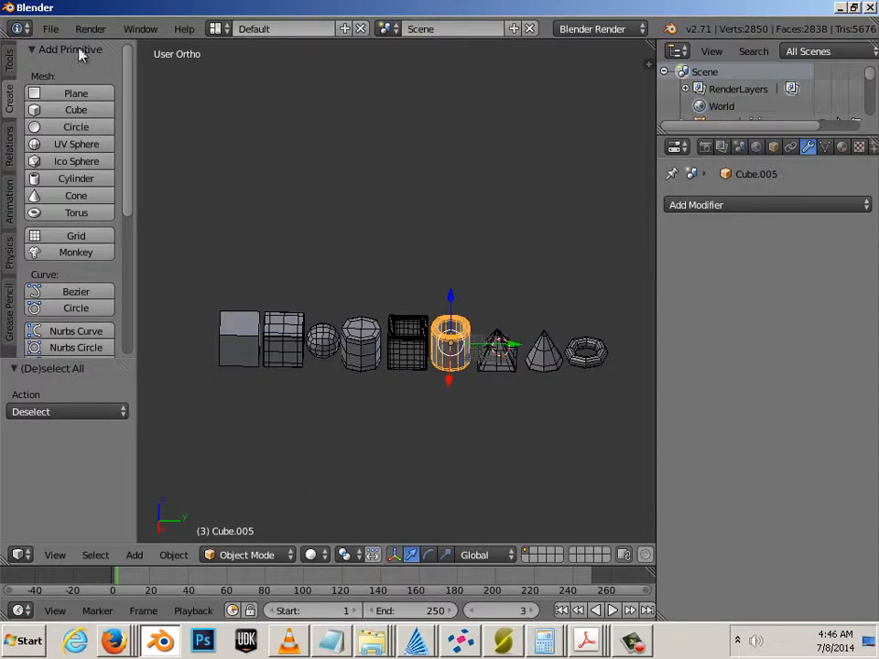
Step: Export the hollow cylinder as Hollow_cyl.stl
click(50, 28)
mouse_move(127, 345)
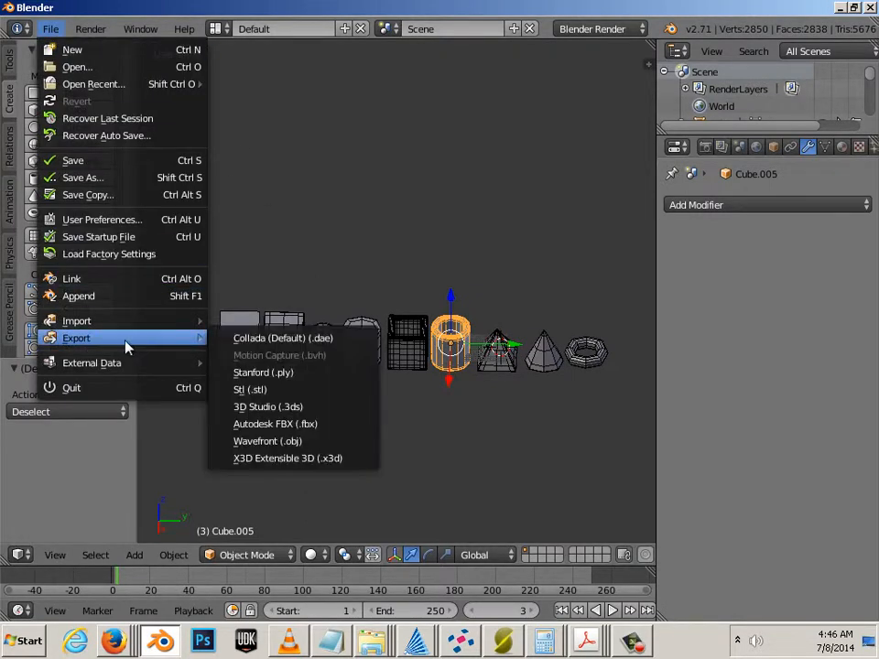
click(258, 393)
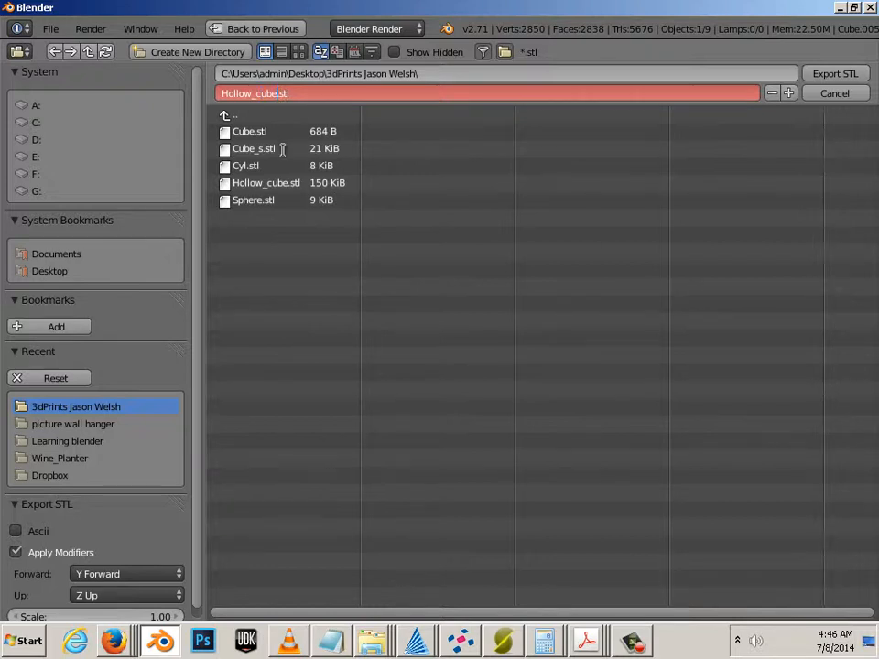
key(BackSpace)
key(BackSpace)
key(BackSpace)
key(BackSpace)
text(cyl)
click(834, 73)
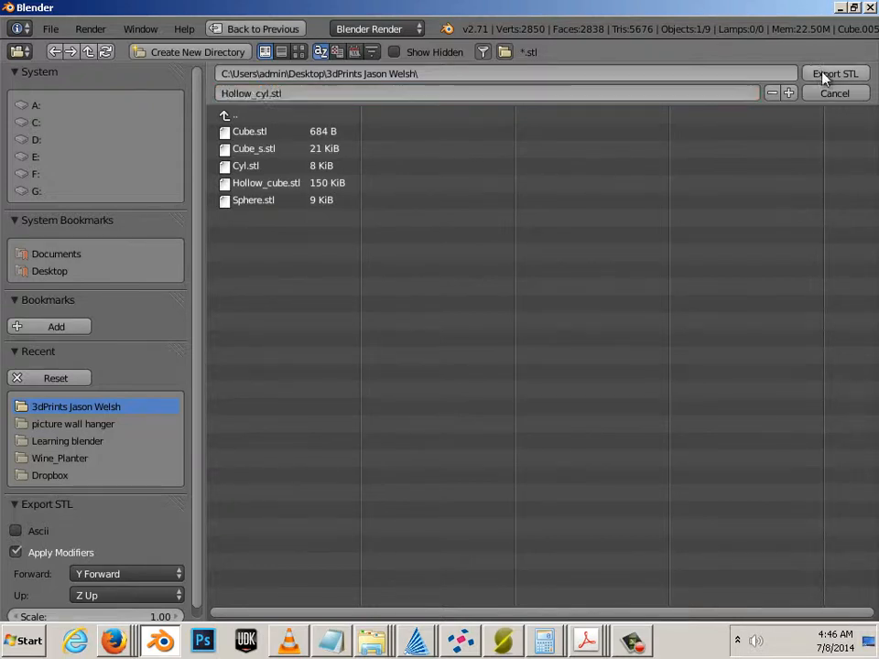
Step: Export the pyramid as Pri.stl
click(50, 28)
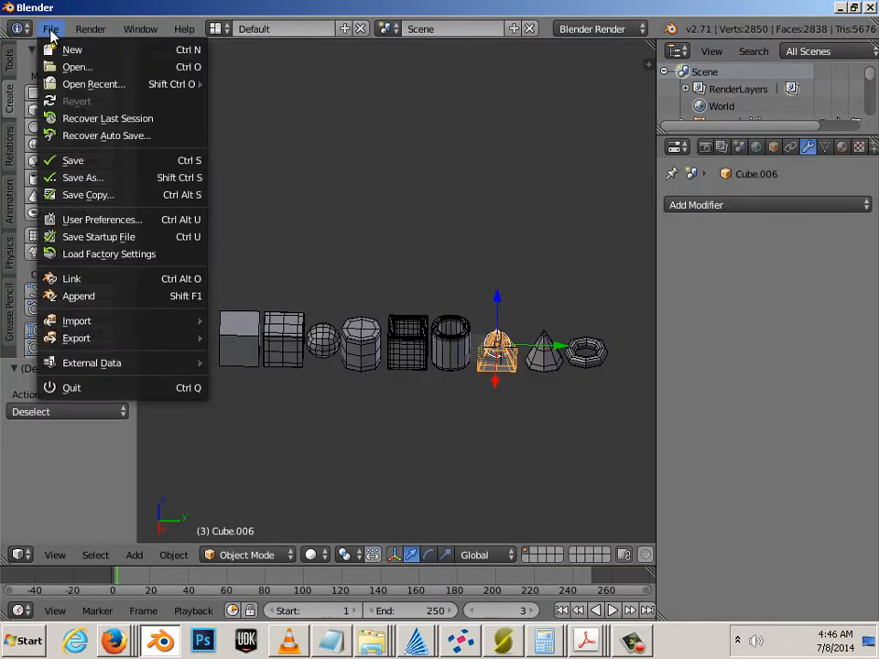
mouse_move(126, 341)
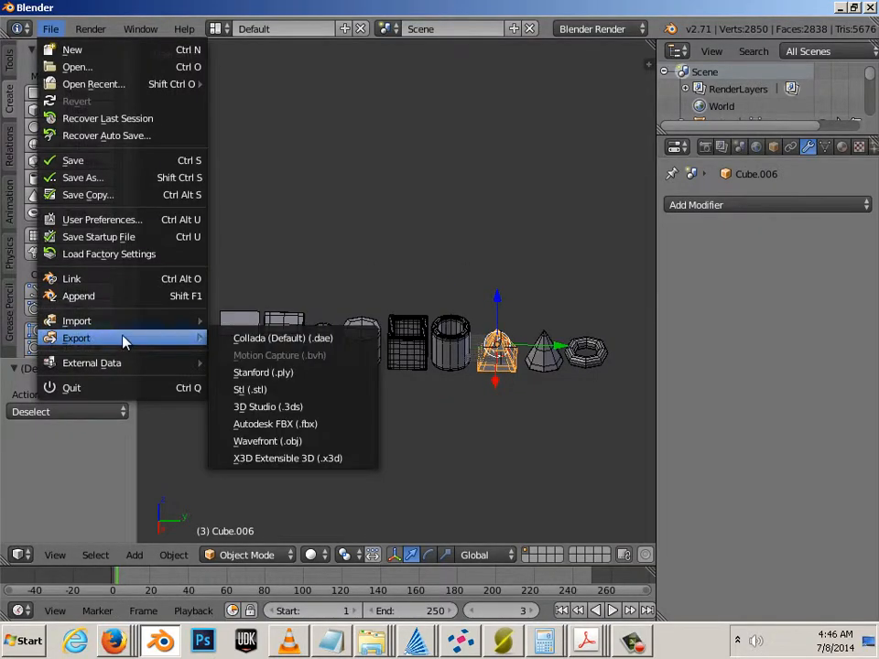
click(267, 388)
click(263, 93)
click(268, 92)
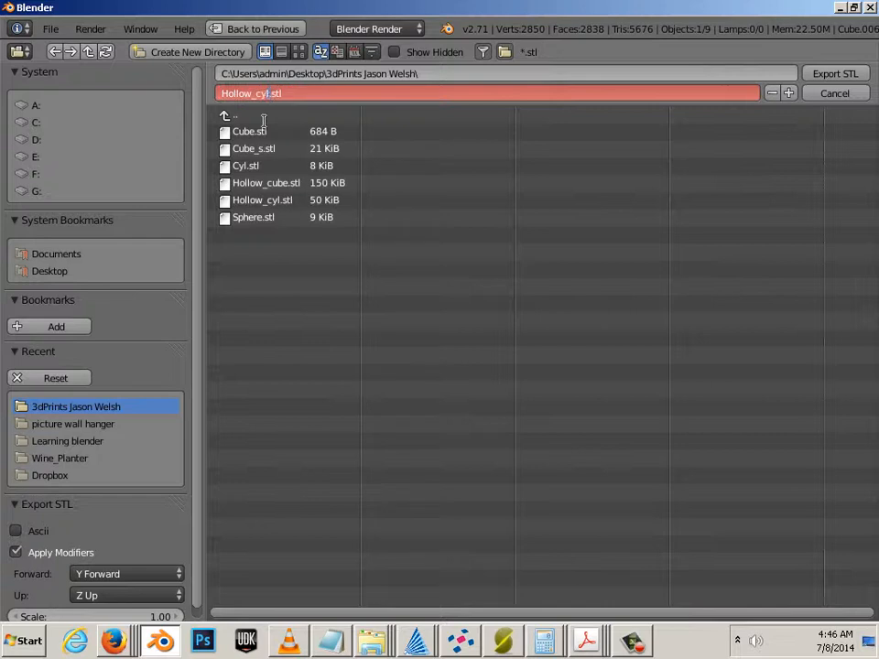
key(BackSpace)
key(BackSpace)
key(BackSpace)
key(BackSpace)
key(BackSpace)
key(BackSpace)
key(BackSpace)
key(BackSpace)
key(BackSpace)
key(BackSpace)
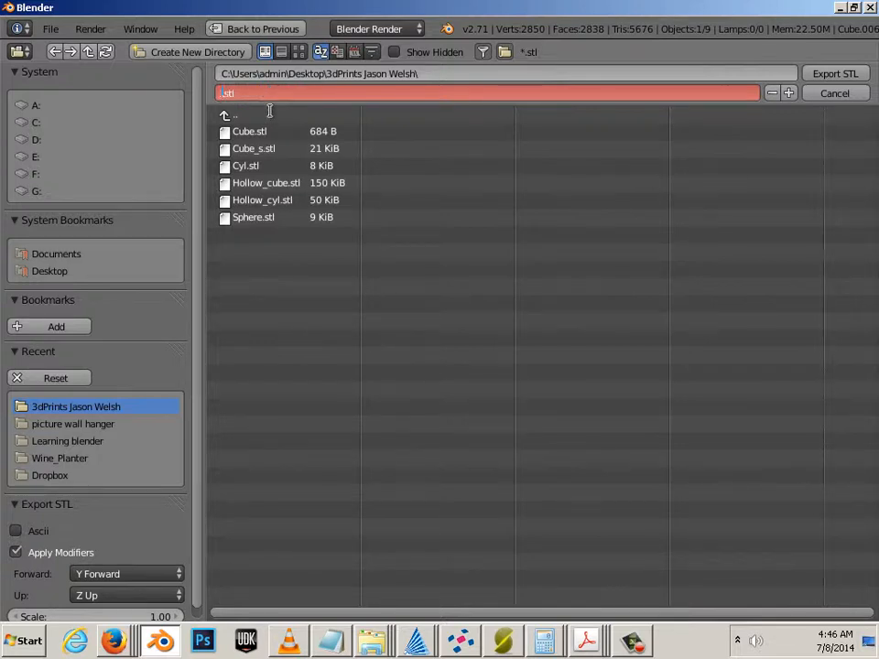
text(Pri)
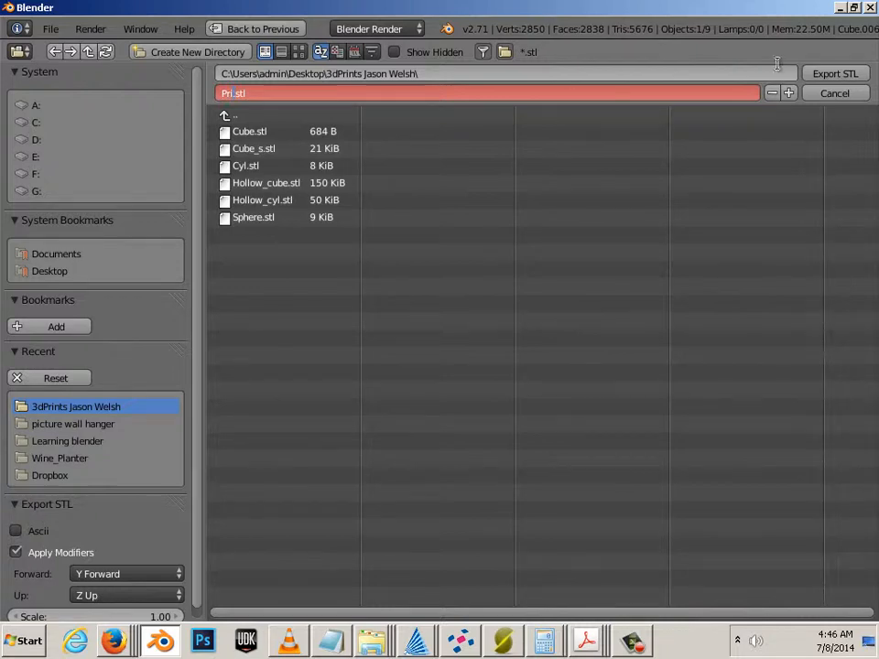
click(833, 76)
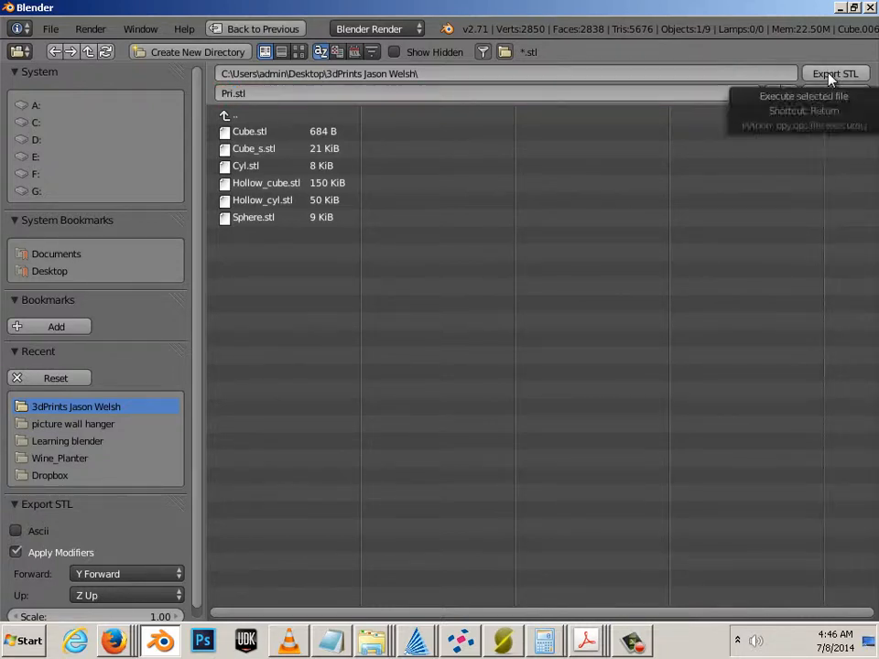
click(833, 76)
Step: Export the cone-shaped object as Spike.stl
right_click(544, 350)
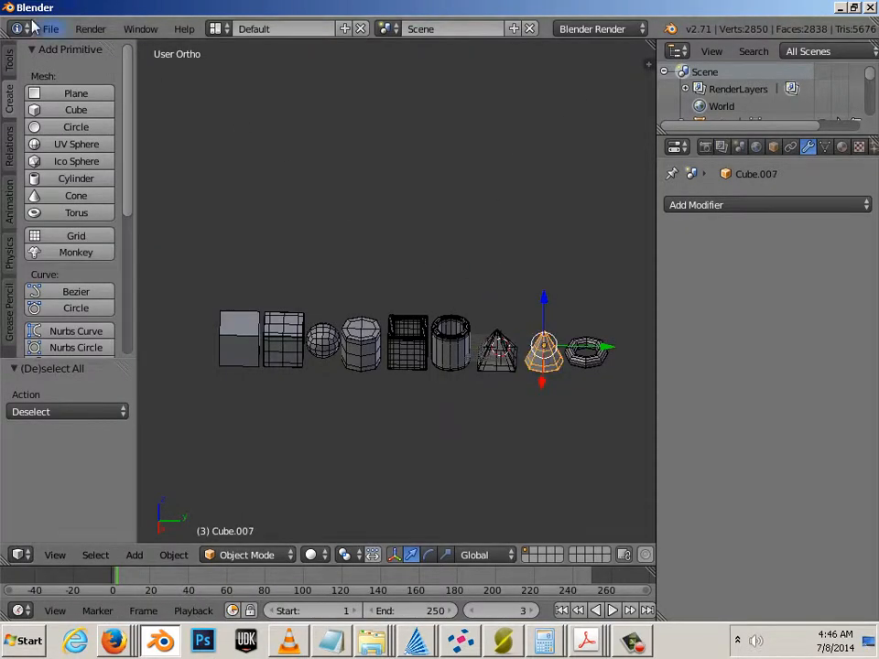
click(51, 28)
mouse_move(135, 345)
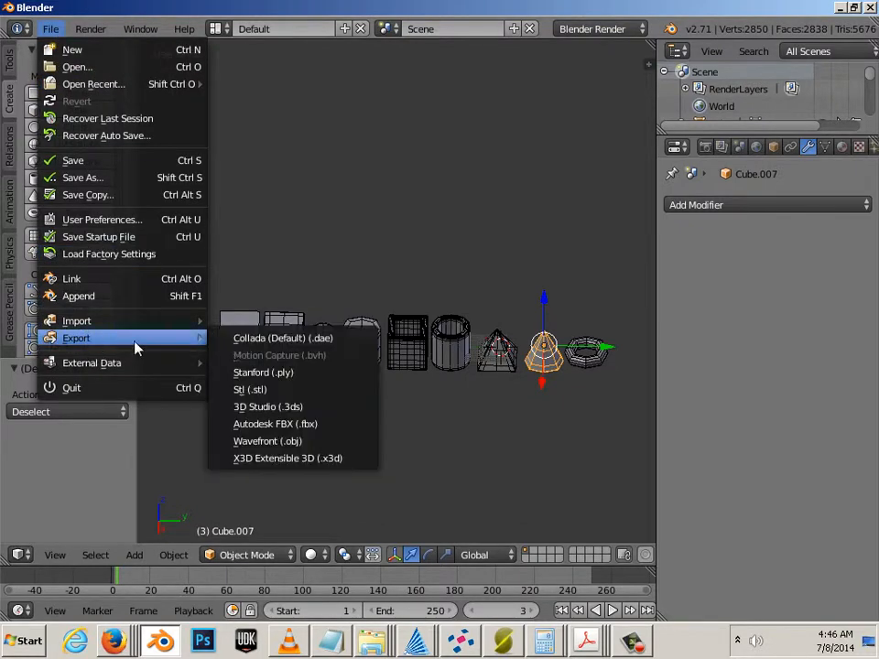
click(264, 395)
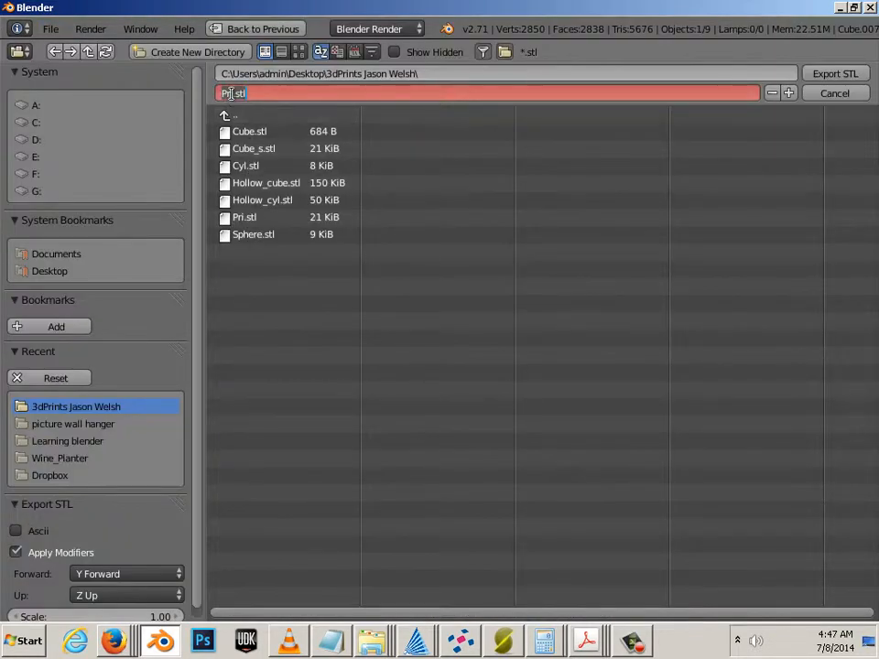
key(BackSpace)
key(BackSpace)
key(BackSpace)
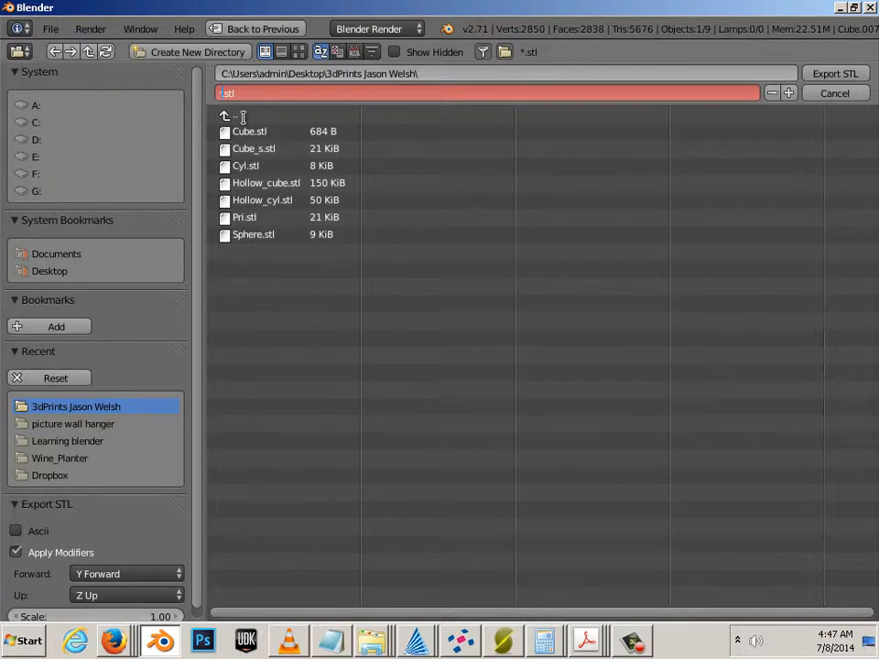
text(Spike)
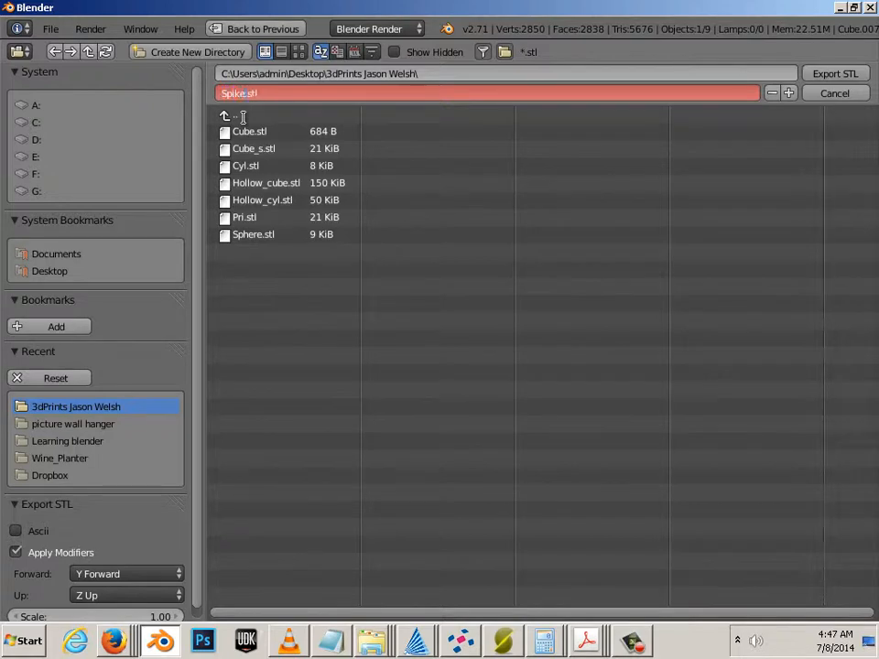
click(833, 74)
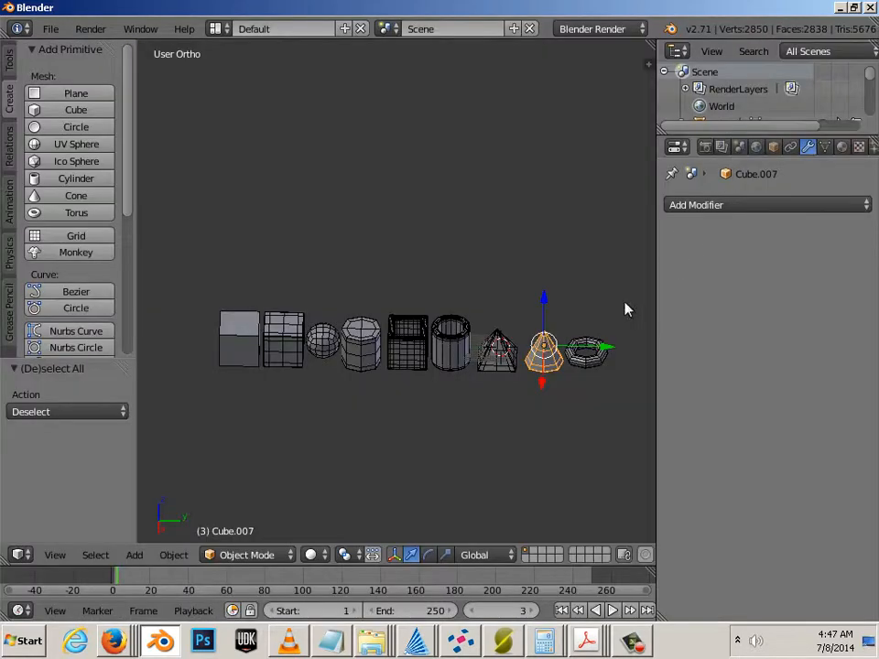
Step: Export the torus as Torus.stl
right_click(590, 364)
click(50, 29)
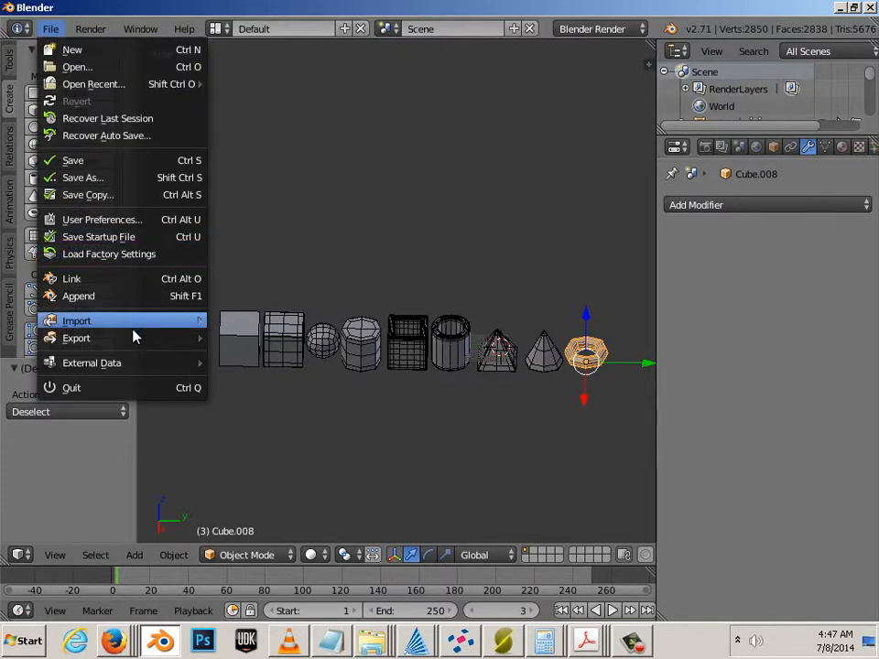
mouse_move(153, 341)
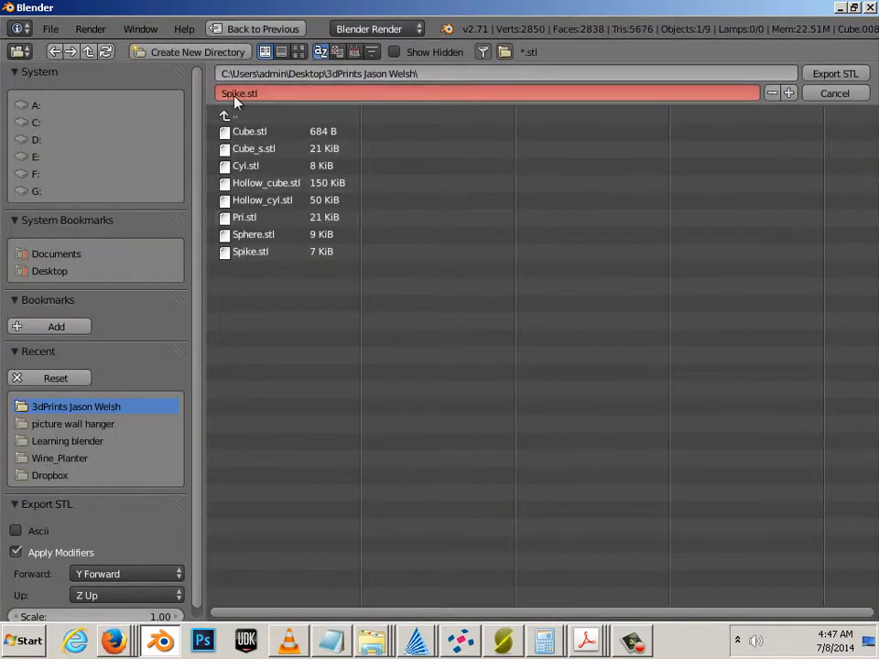
key(BackSpace)
key(BackSpace)
key(BackSpace)
key(BackSpace)
key(BackSpace)
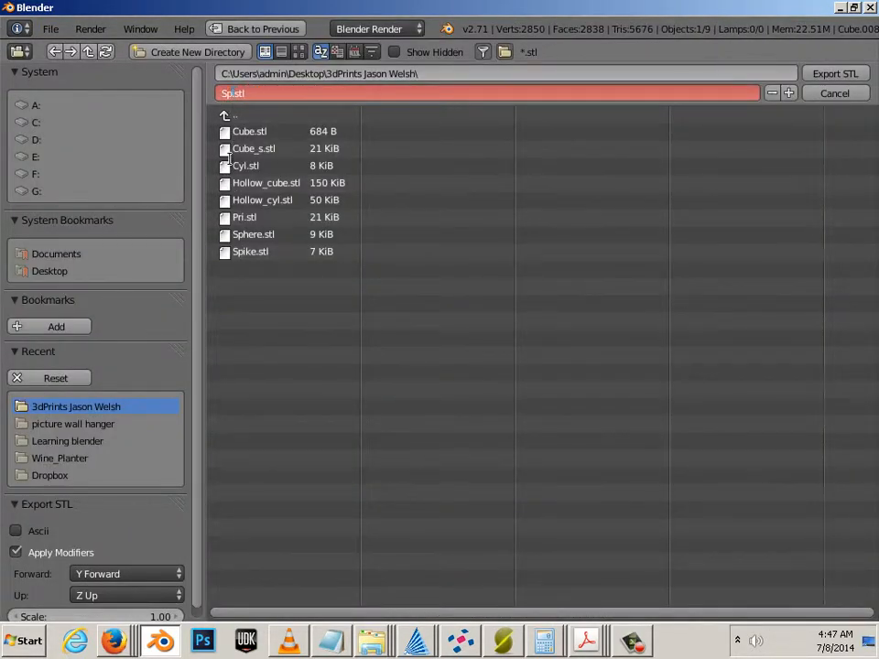
text(Torus)
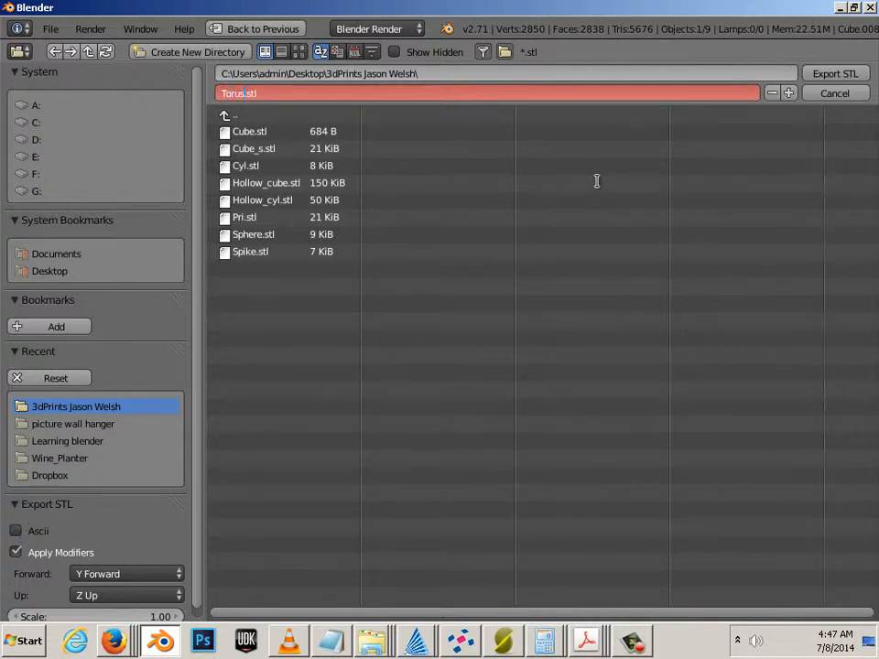
click(834, 77)
click(834, 75)
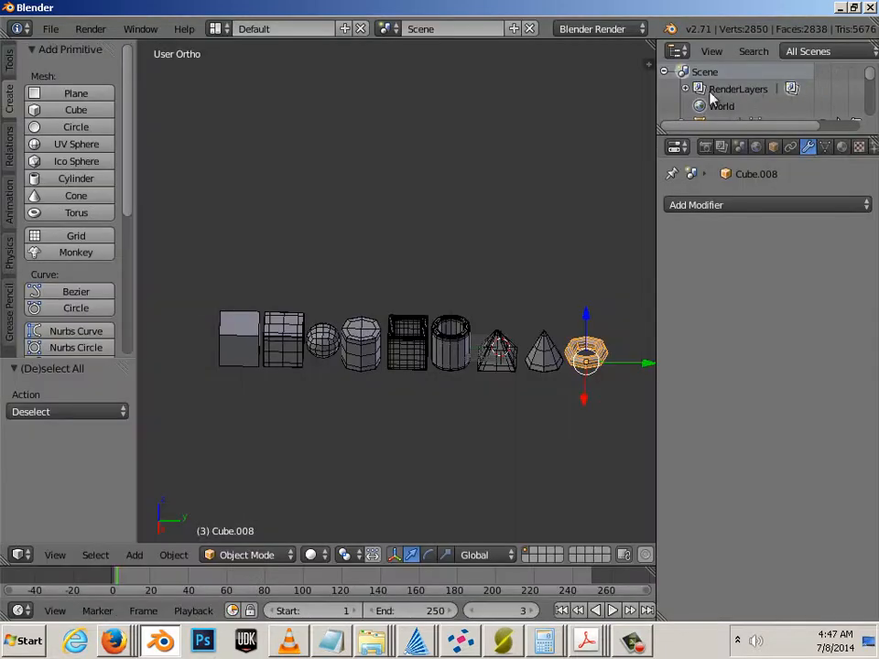
Step: Deselect everything in Blender and bring netfabb Basic forward, maximized to full screen
key(a)
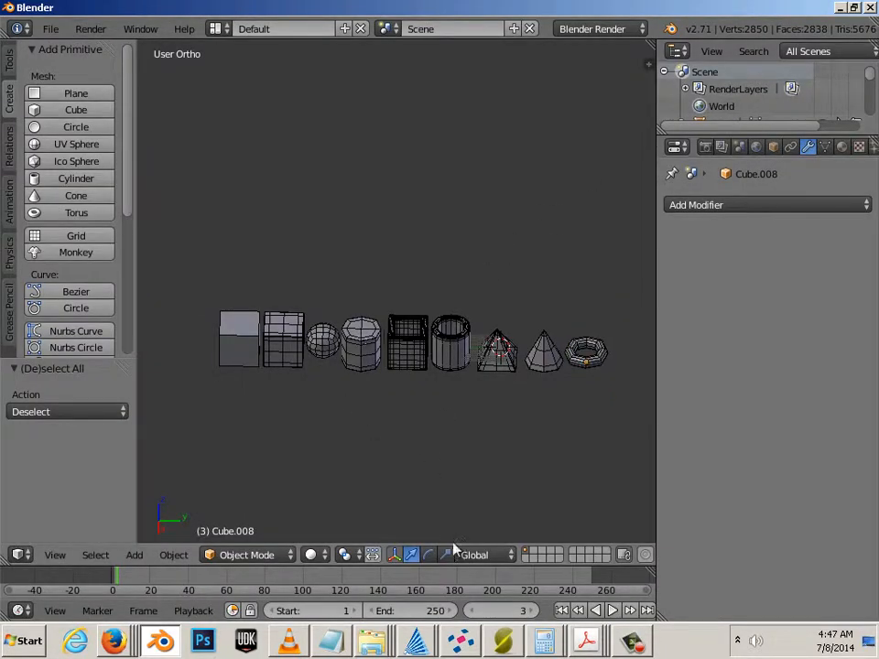
click(463, 610)
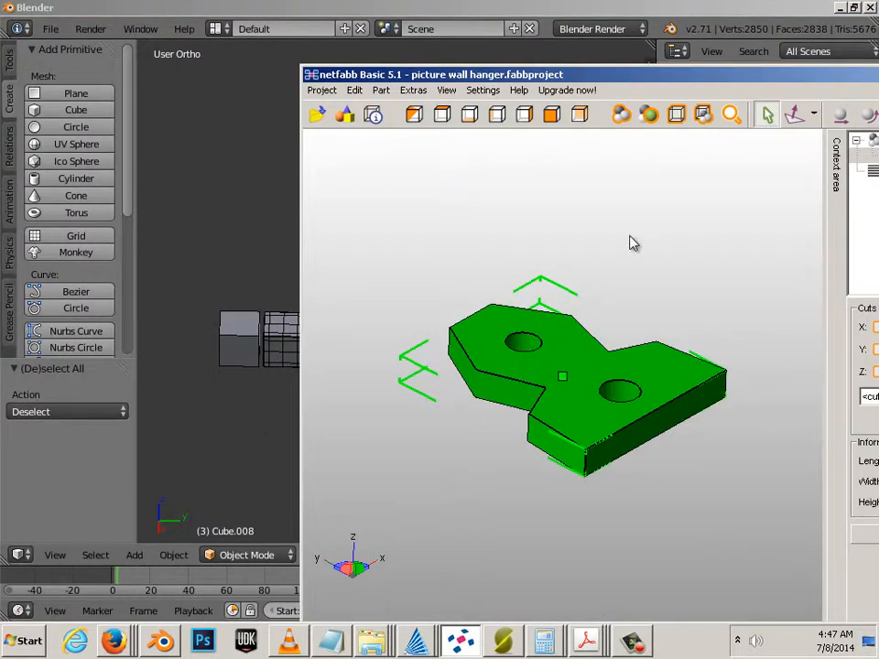
drag(586, 73, 371, 2)
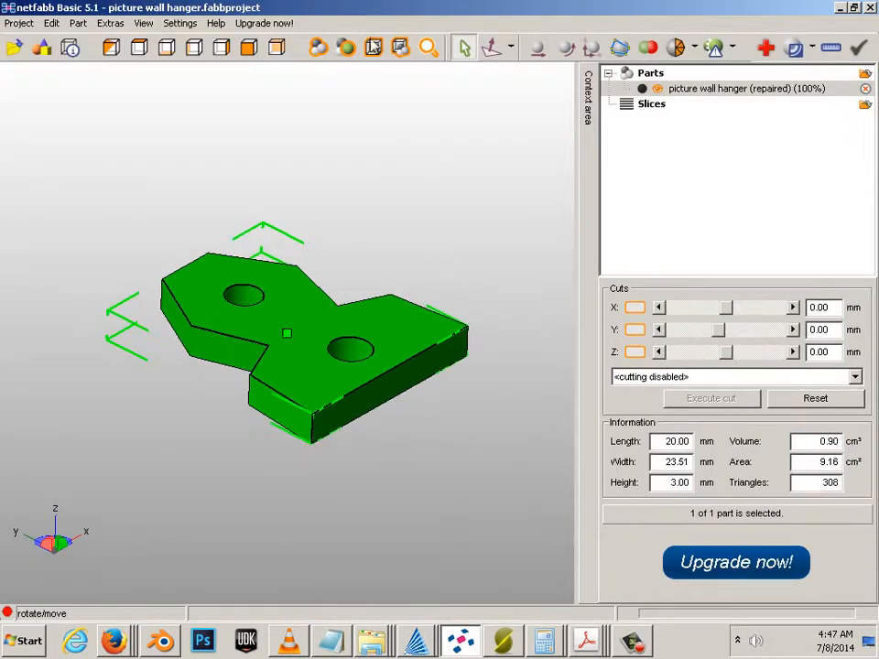
Step: Select the wall hanger part and open its action list
click(430, 345)
click(425, 353)
click(414, 357)
click(412, 359)
click(417, 351)
right_click(416, 350)
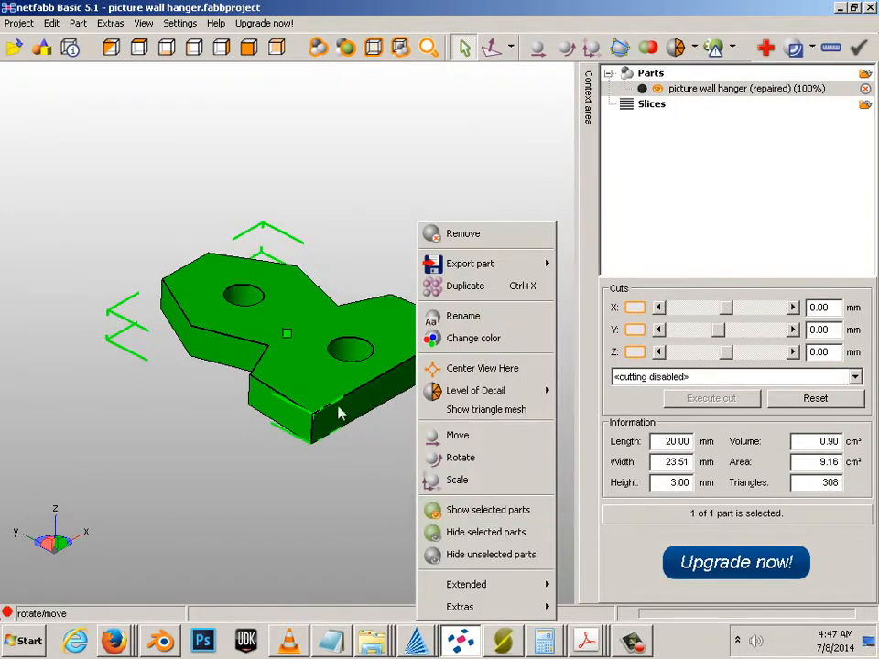
Step: Select the picture wall hanger part, delete it and confirm, leaving 0 parts
click(410, 425)
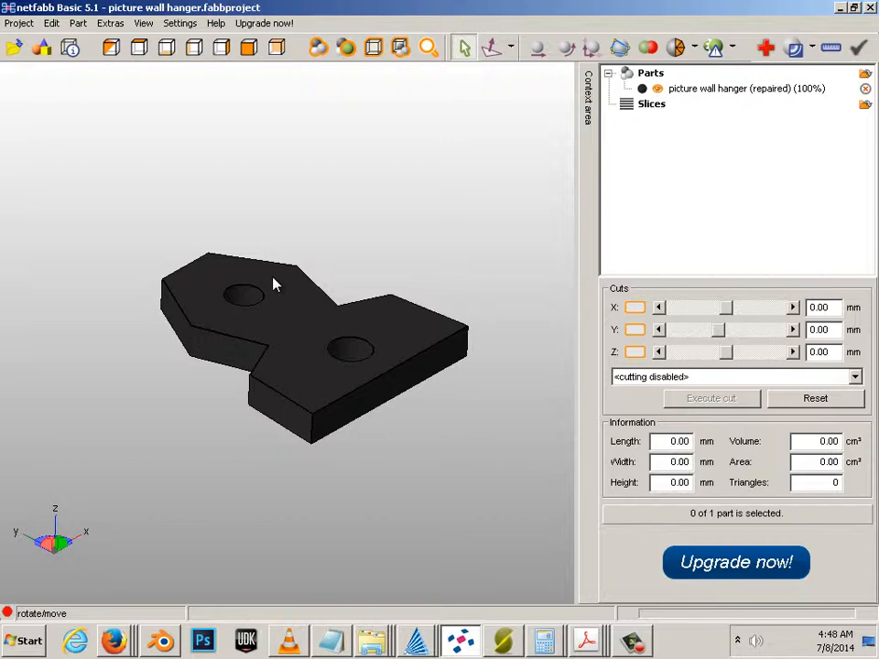
click(244, 287)
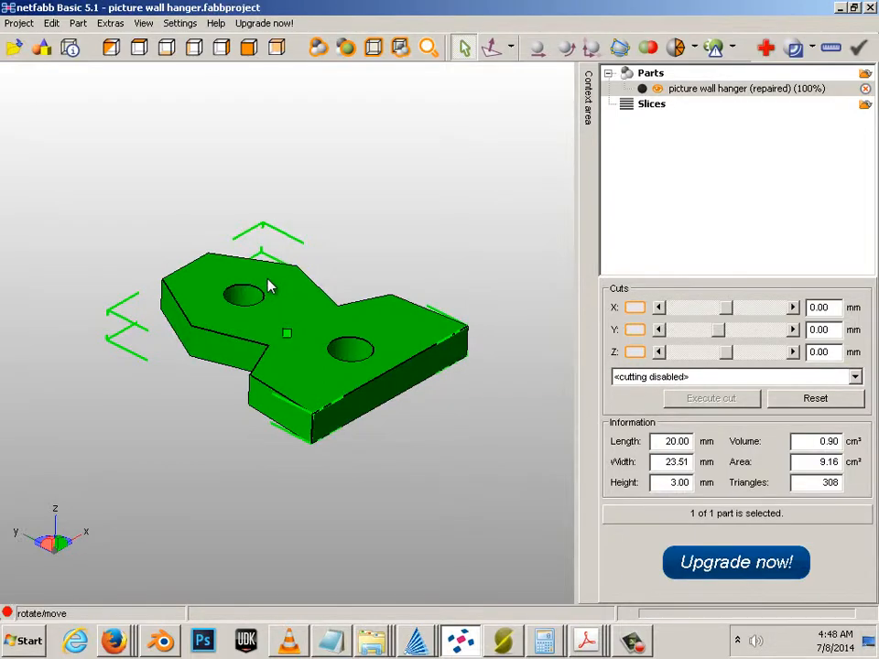
key(Delete)
click(411, 367)
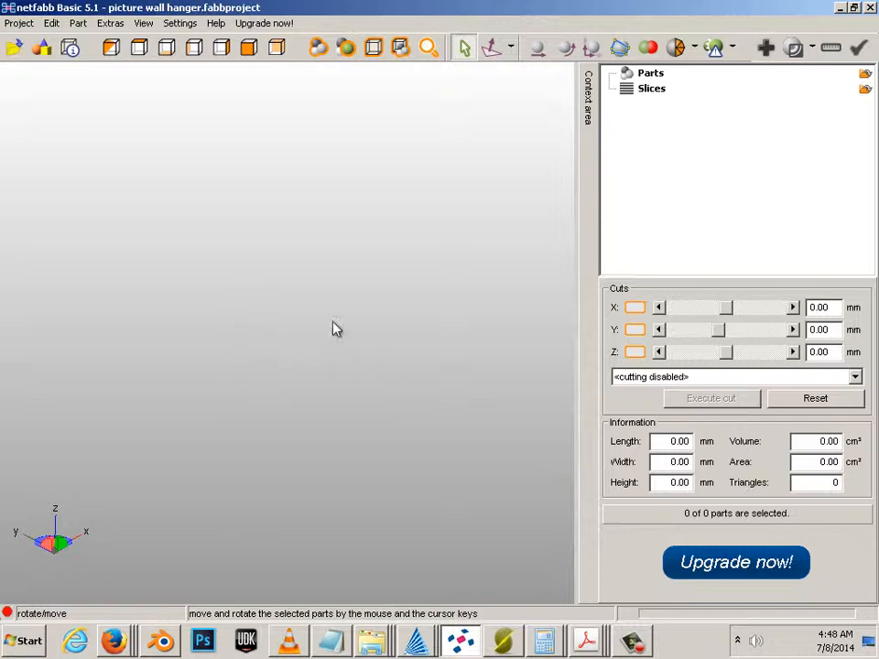
right_click(251, 348)
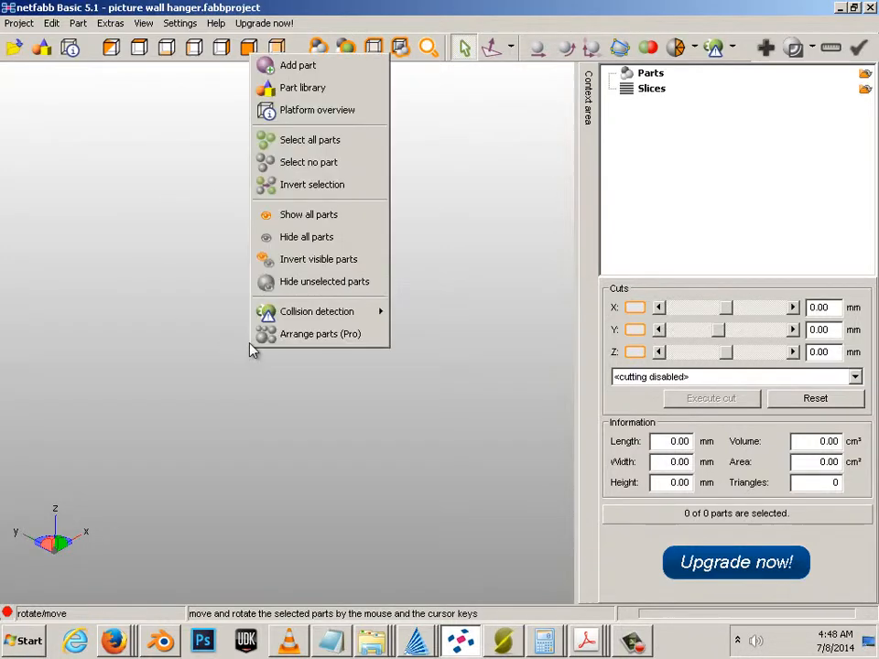
click(323, 73)
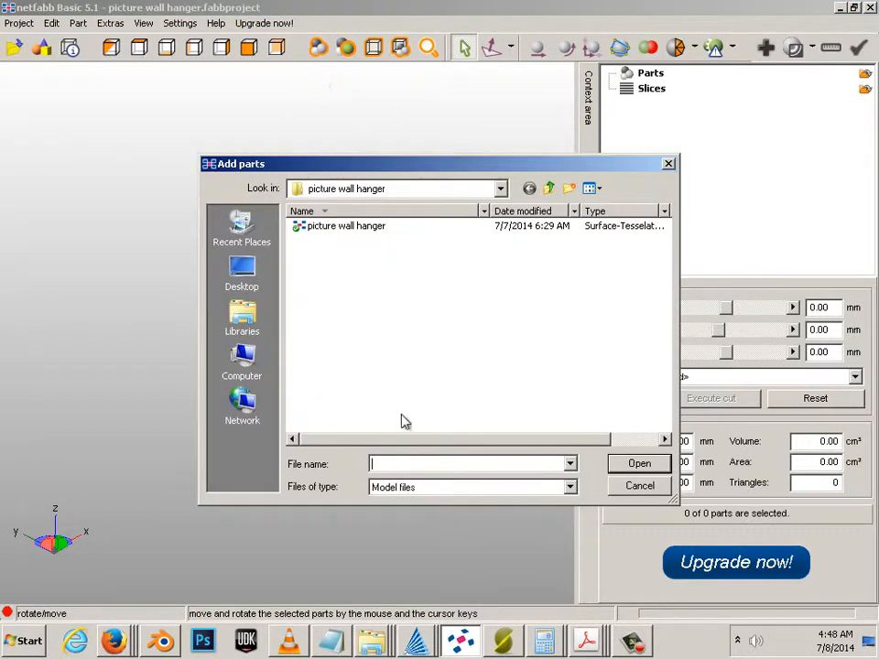
click(257, 285)
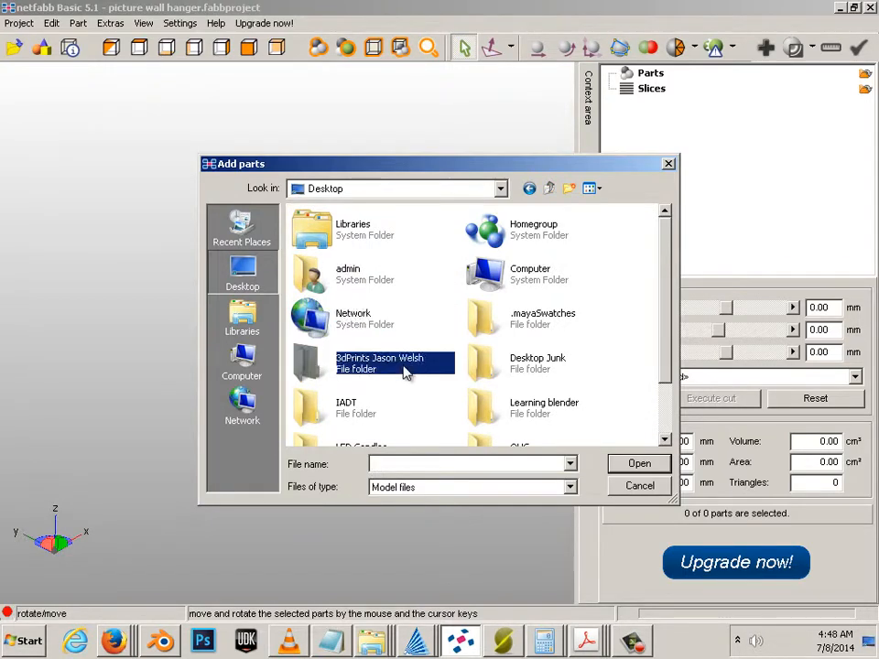
double_click(402, 366)
click(313, 229)
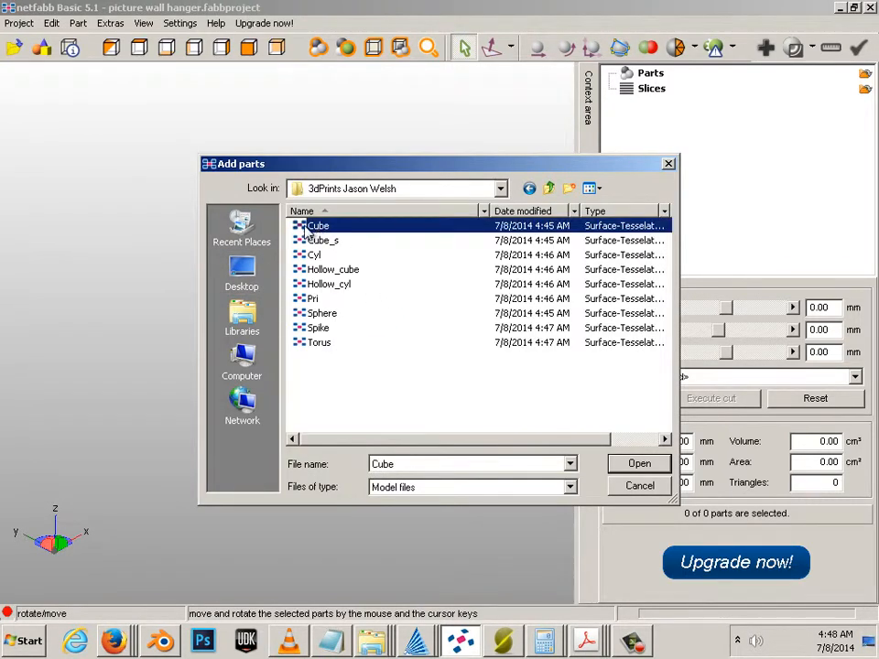
double_click(309, 227)
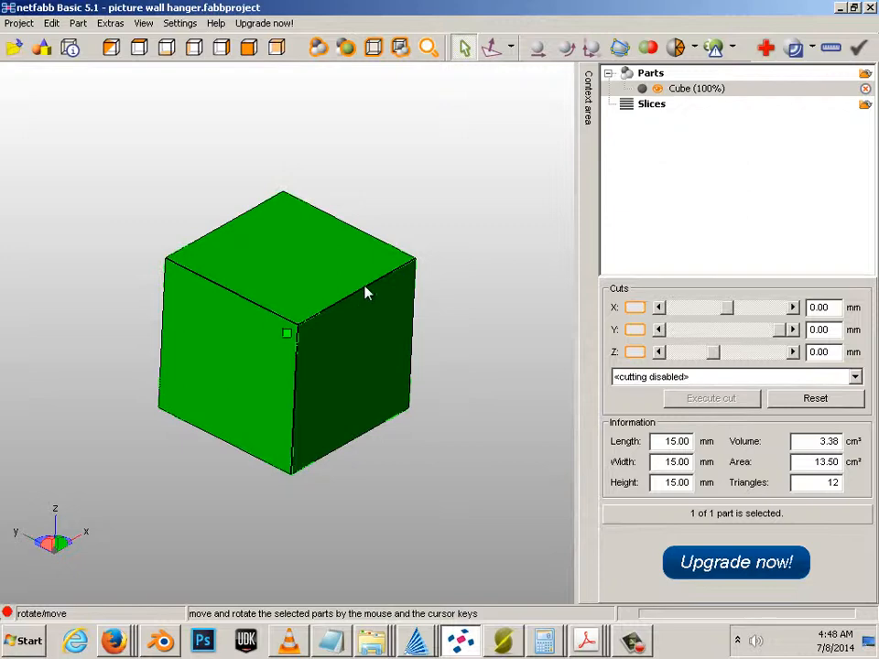
Step: Run the default automatic repair on the cube, apply it, and remove the old part
click(767, 49)
click(655, 587)
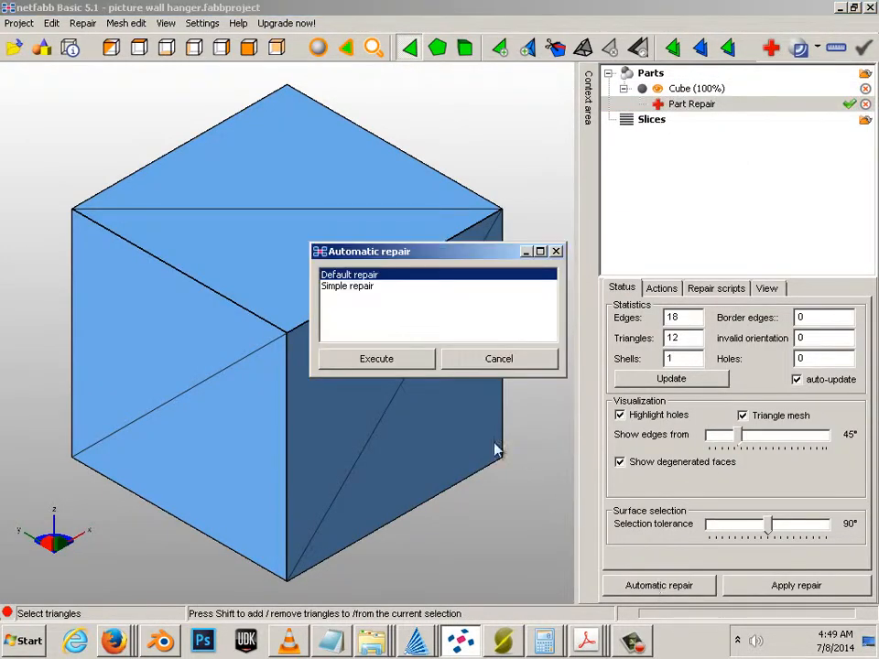
click(377, 358)
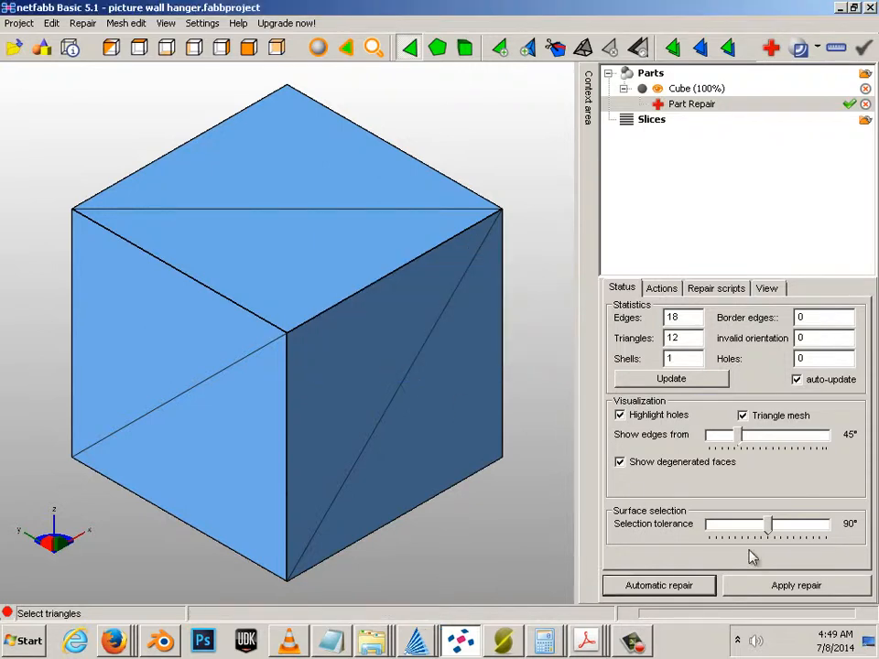
click(787, 585)
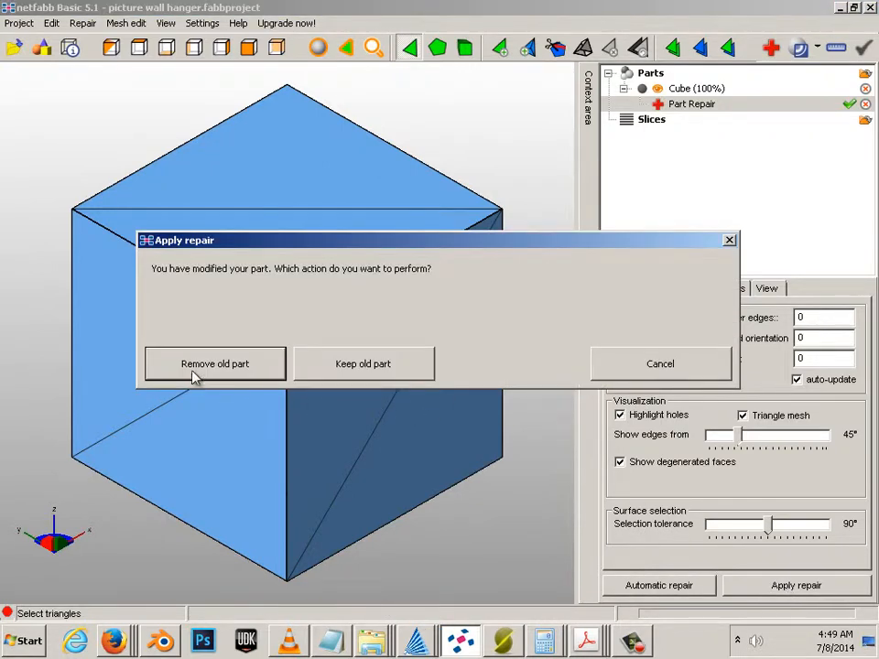
click(242, 373)
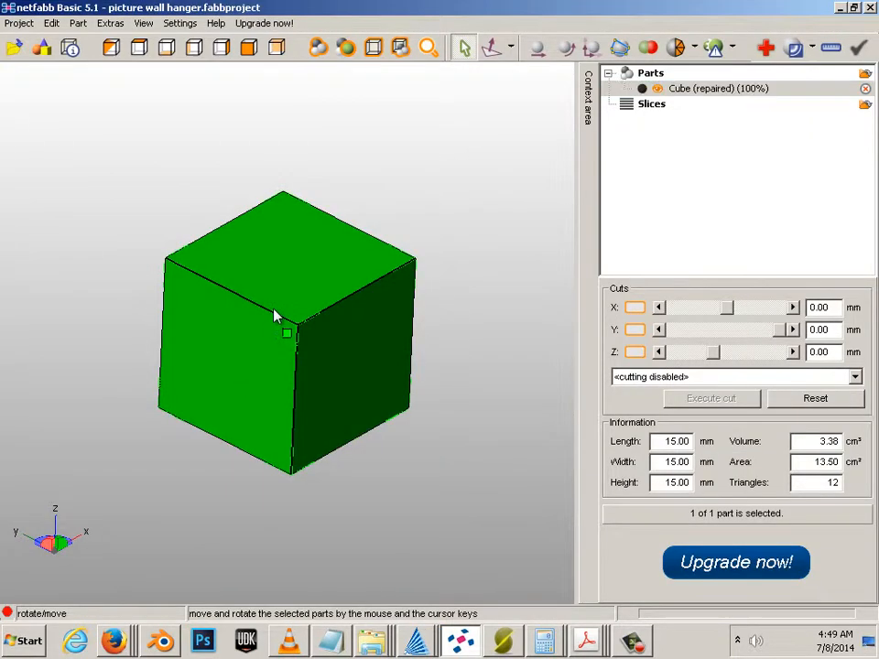
right_click(274, 313)
Step: Export the repaired cube as STL, overwriting Cube.stl in the 3dPrints folder
mouse_move(333, 268)
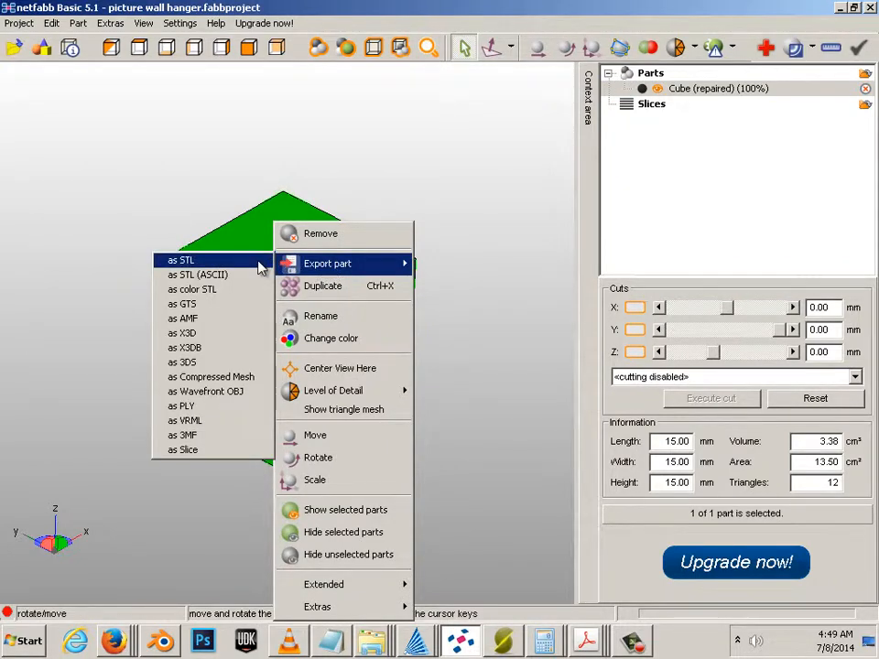
click(259, 264)
click(314, 226)
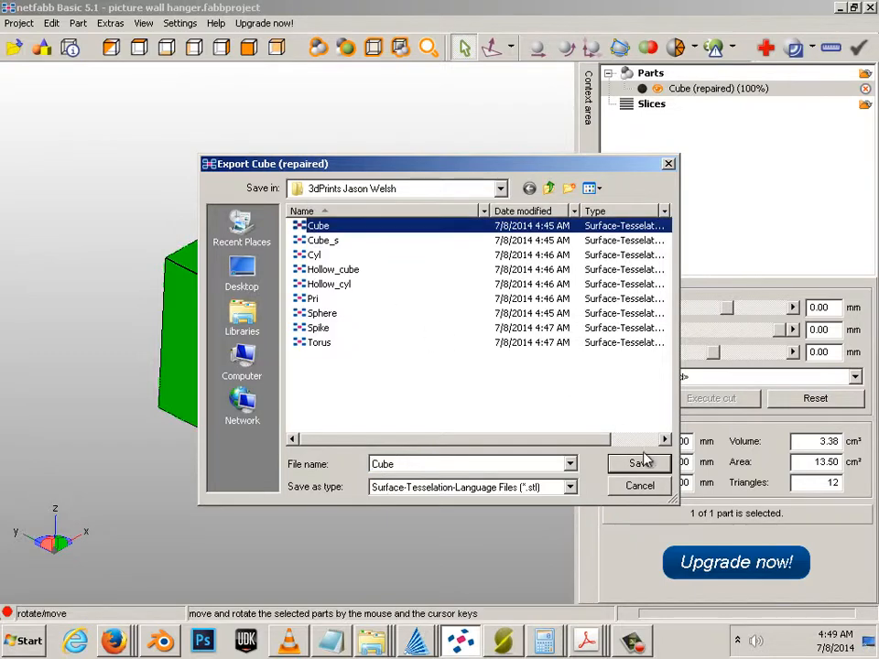
click(640, 462)
click(492, 322)
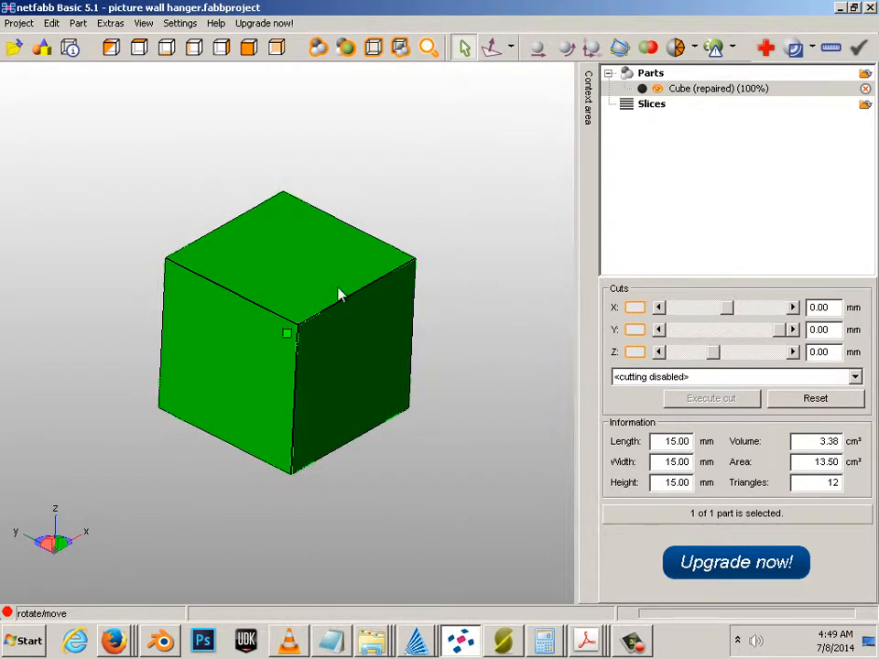
Step: Remove the repaired cube from the scene, leaving 0 parts
right_click(339, 293)
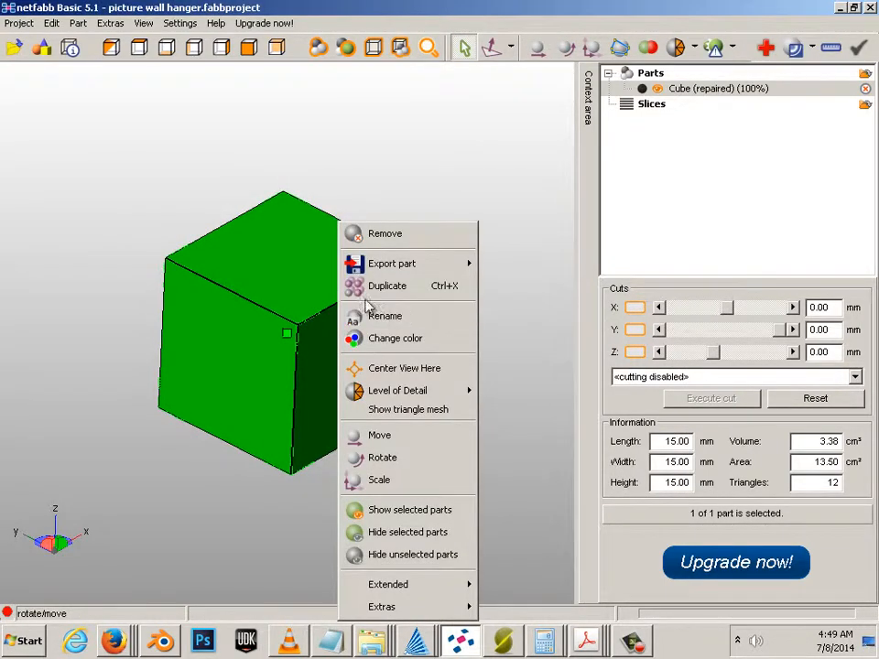
click(379, 235)
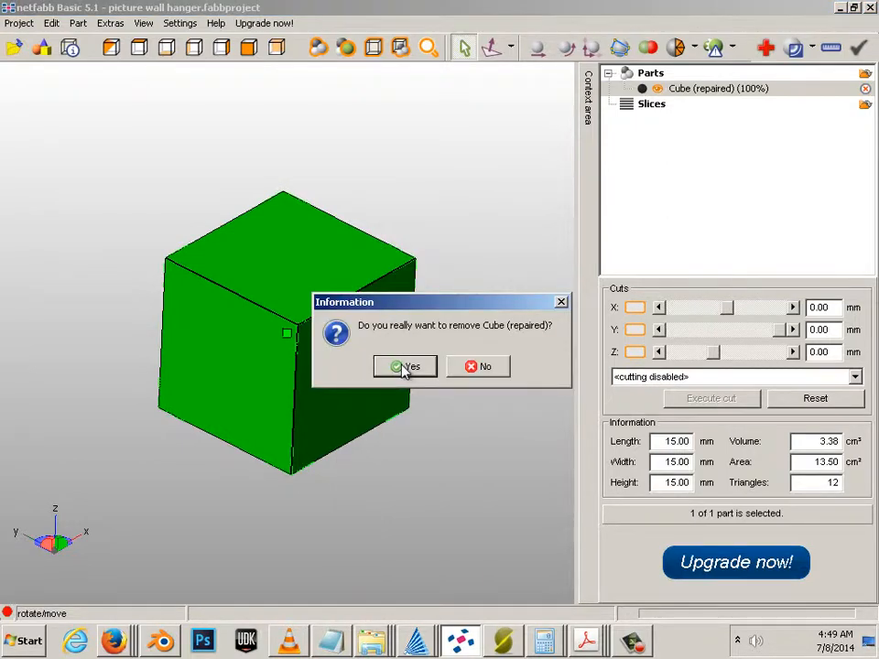
click(406, 366)
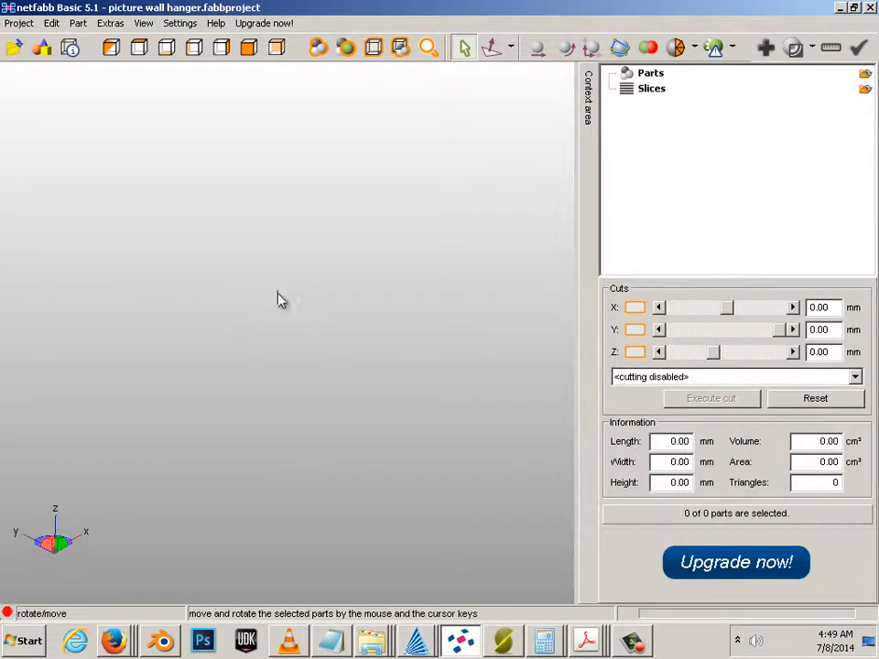
right_click(285, 332)
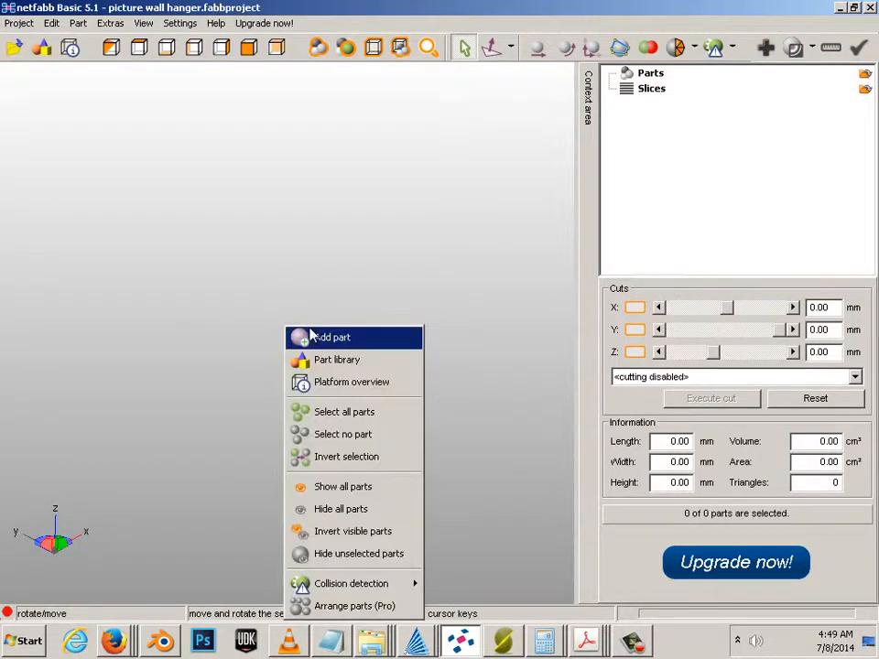
Step: Load Cube_s and apply the default automatic repair, removing the old part
click(308, 337)
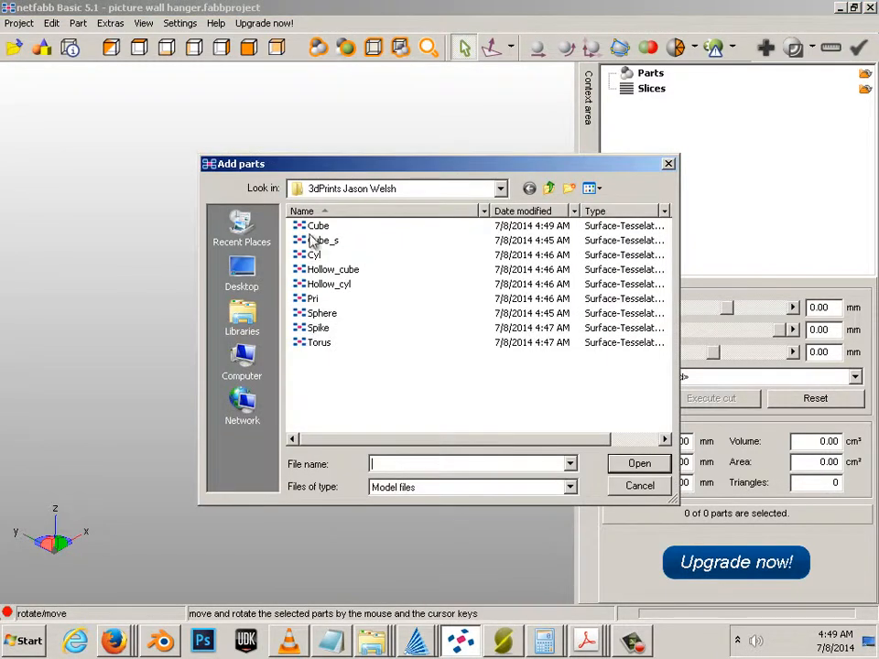
double_click(307, 236)
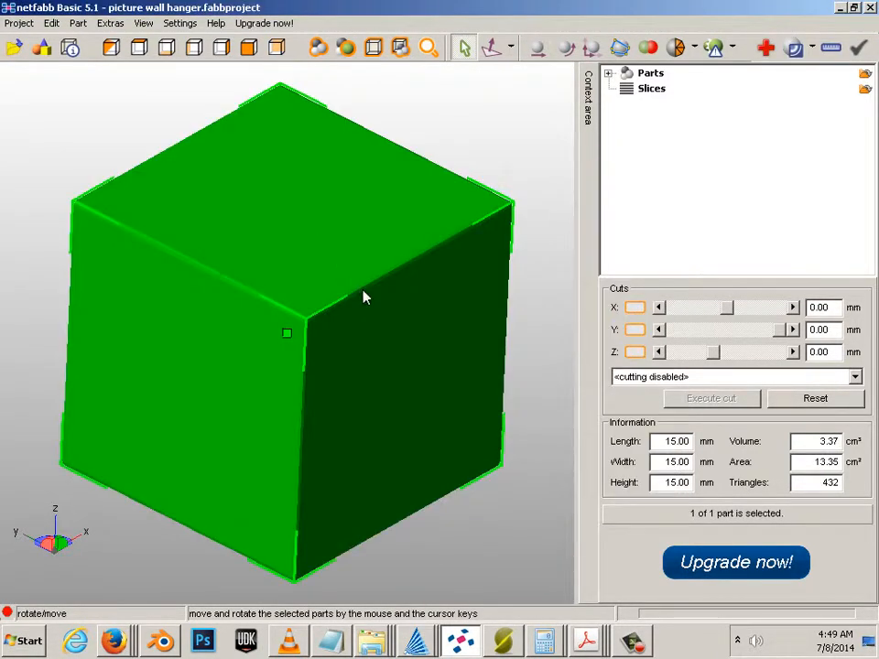
click(767, 49)
click(659, 586)
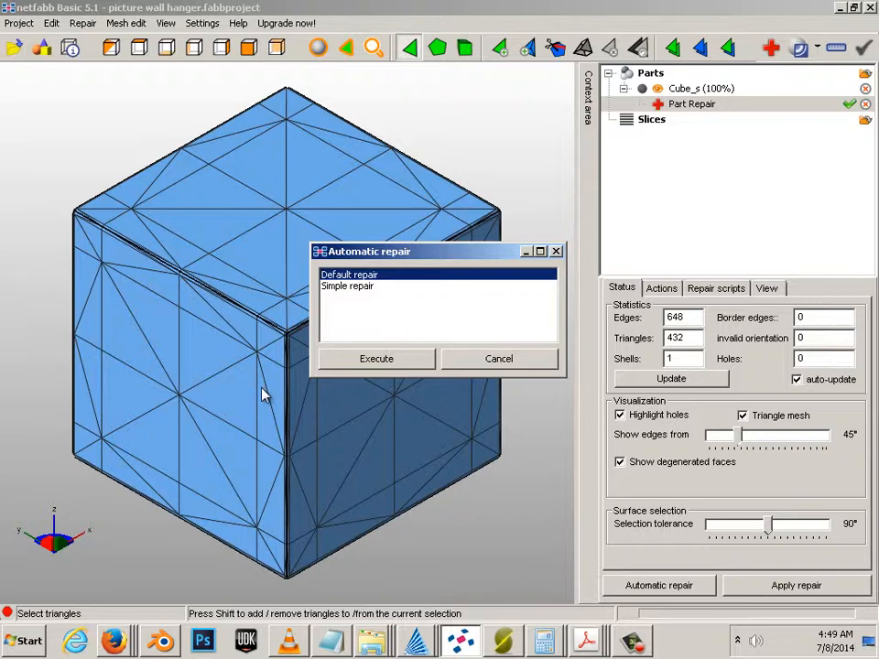
click(364, 359)
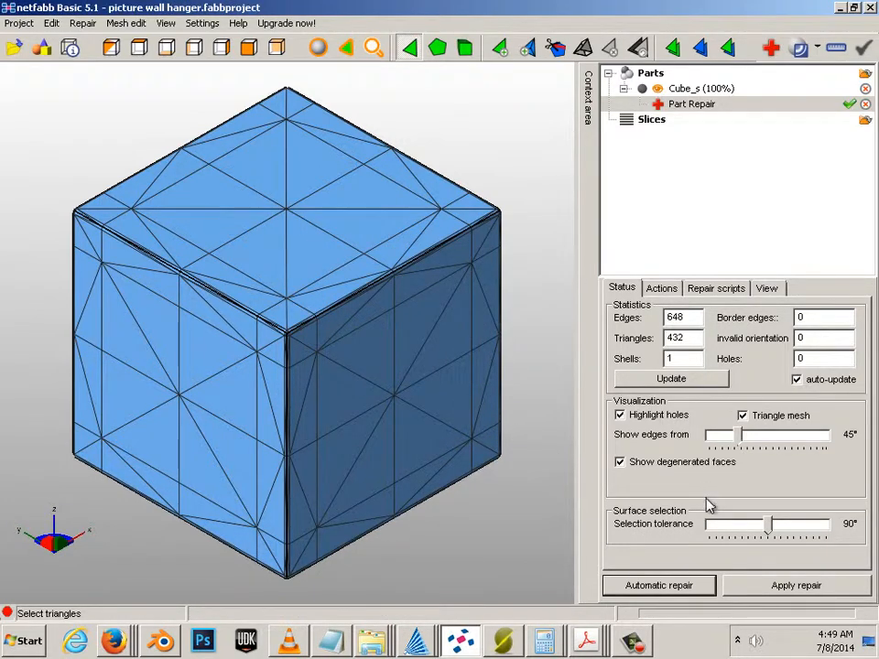
click(769, 588)
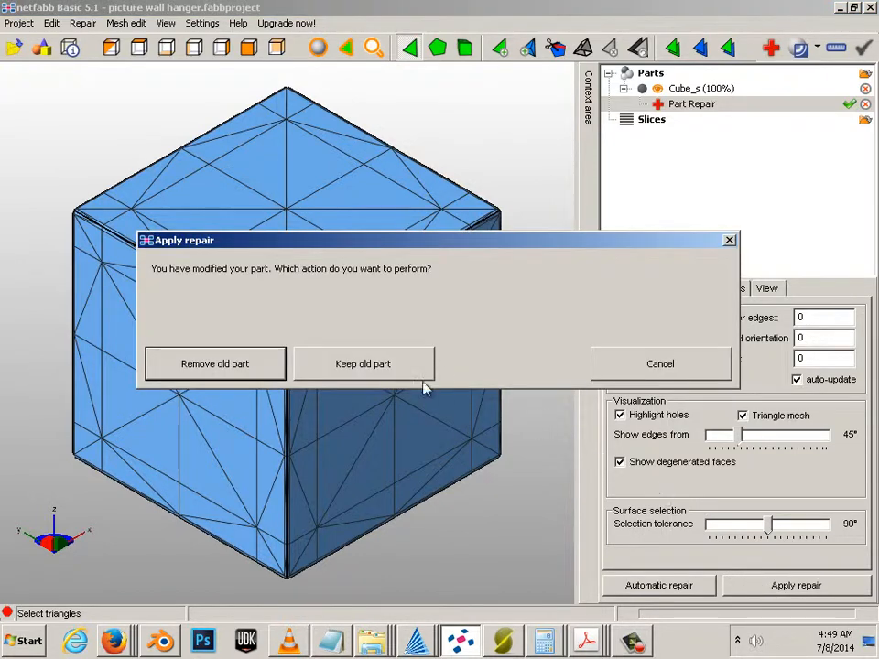
click(213, 366)
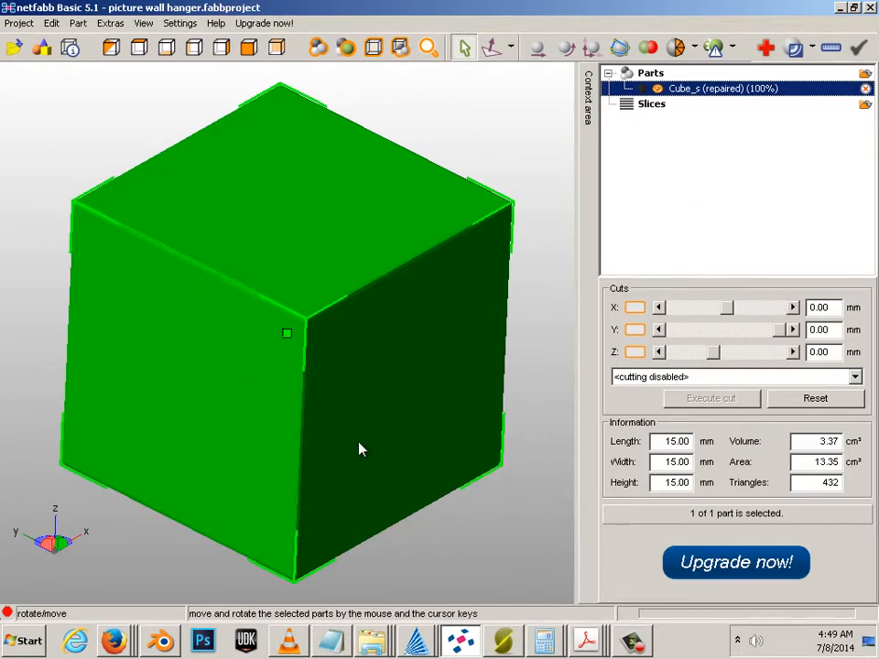
Step: Export the repaired Cube_s as STL over the original Cube_s.stl
right_click(331, 249)
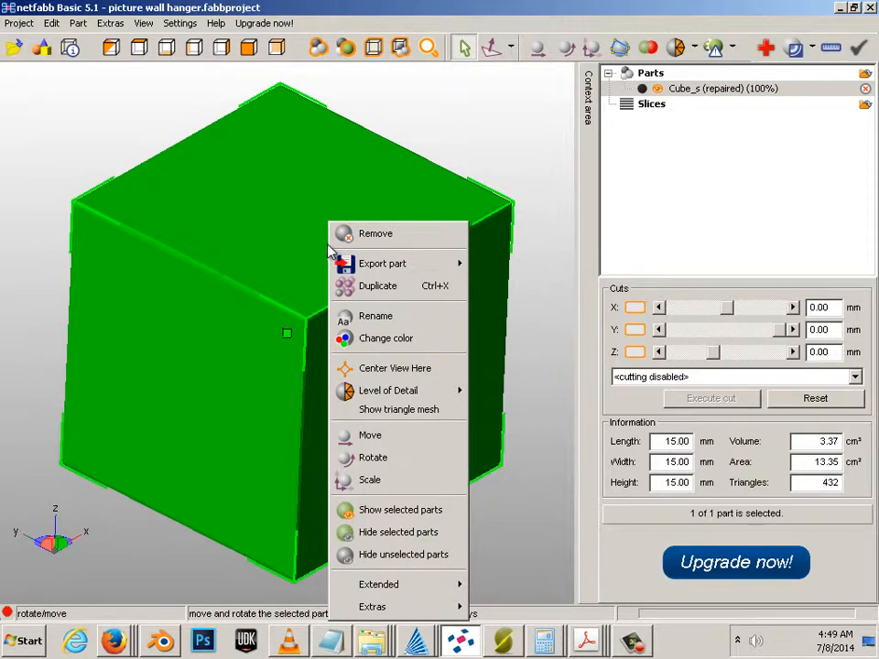
mouse_move(361, 262)
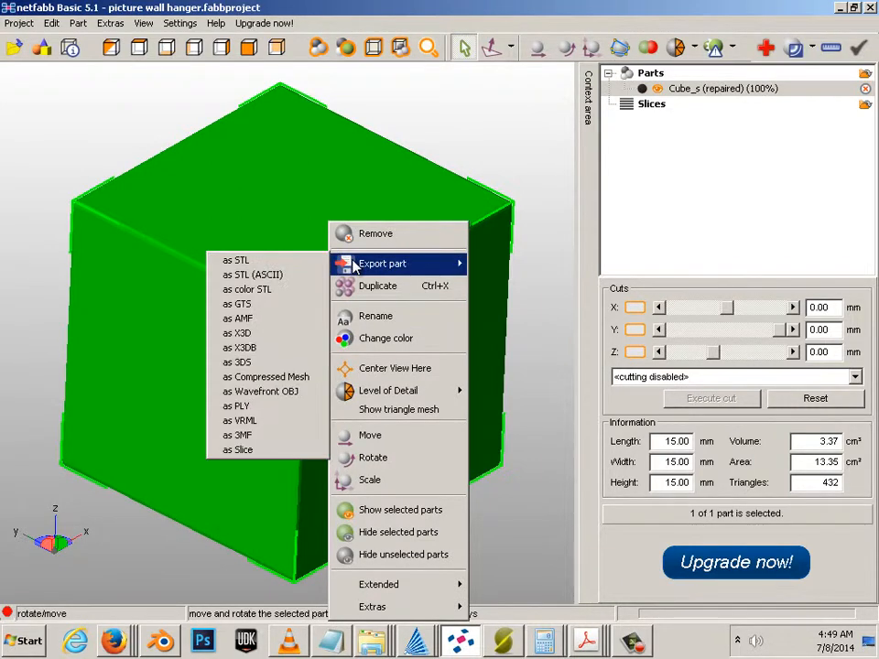
click(265, 264)
click(328, 239)
click(638, 464)
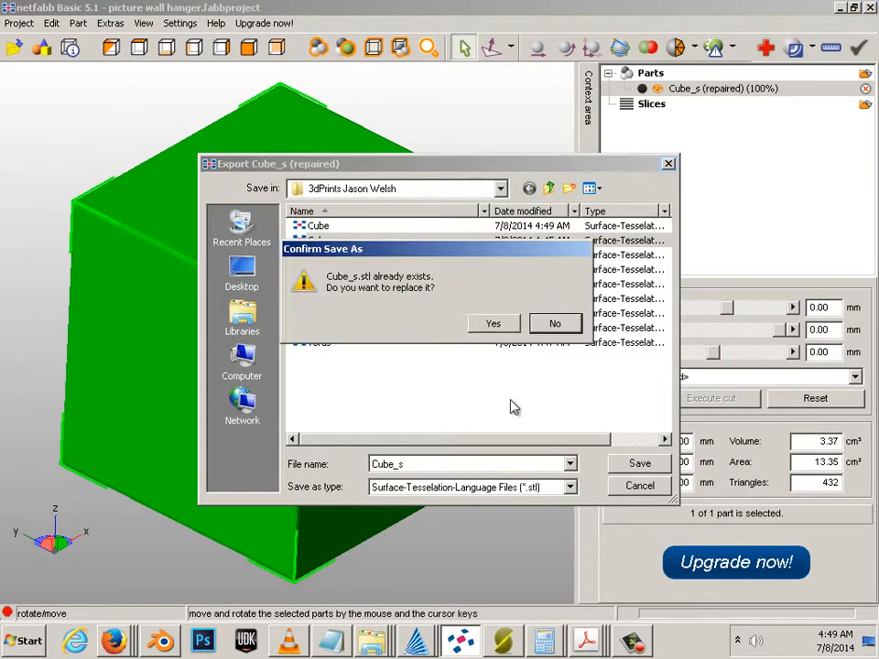
click(494, 325)
Step: Remove Cube_s from the scene, leaving the project with 0 parts
right_click(409, 222)
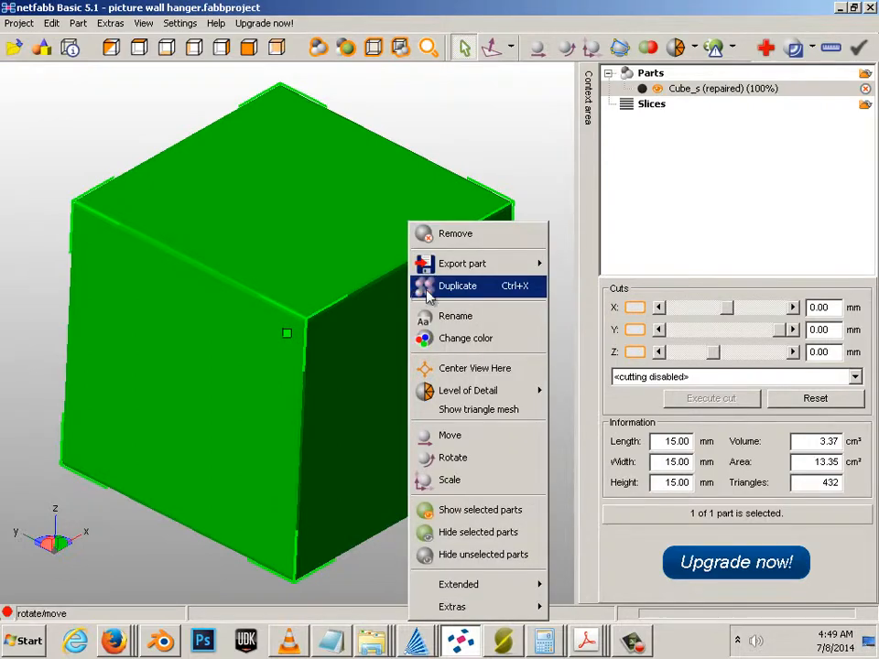
click(438, 236)
click(396, 365)
right_click(338, 298)
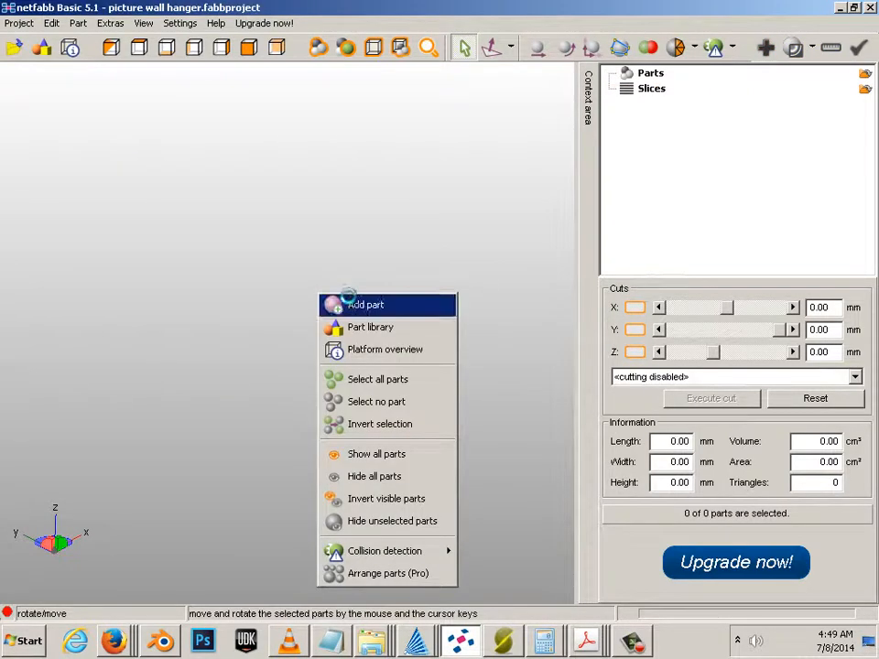
Step: Load Cyl and run the default automatic repair, keeping only the repaired part (176 triangles)
click(351, 302)
double_click(304, 251)
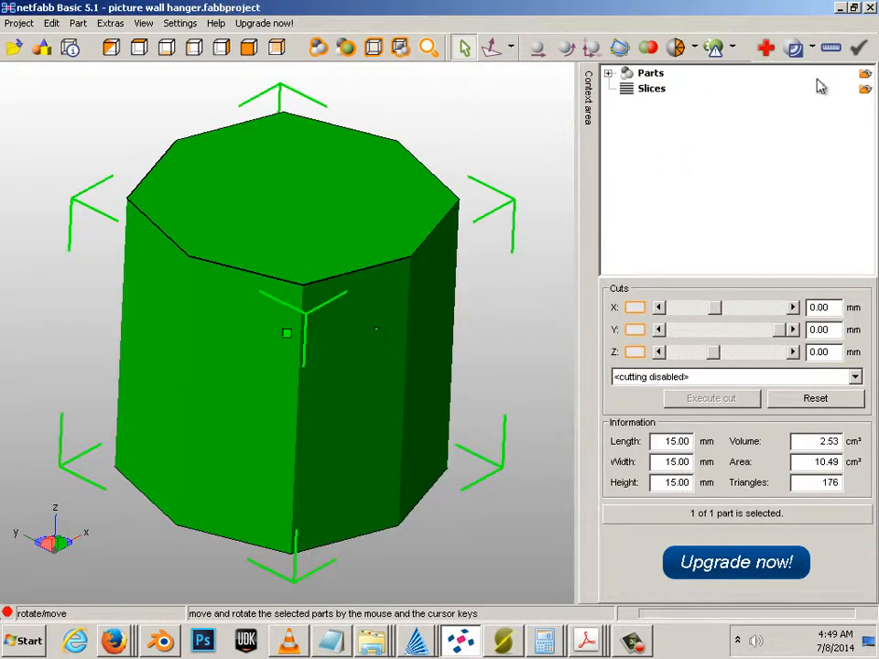
click(765, 47)
click(658, 585)
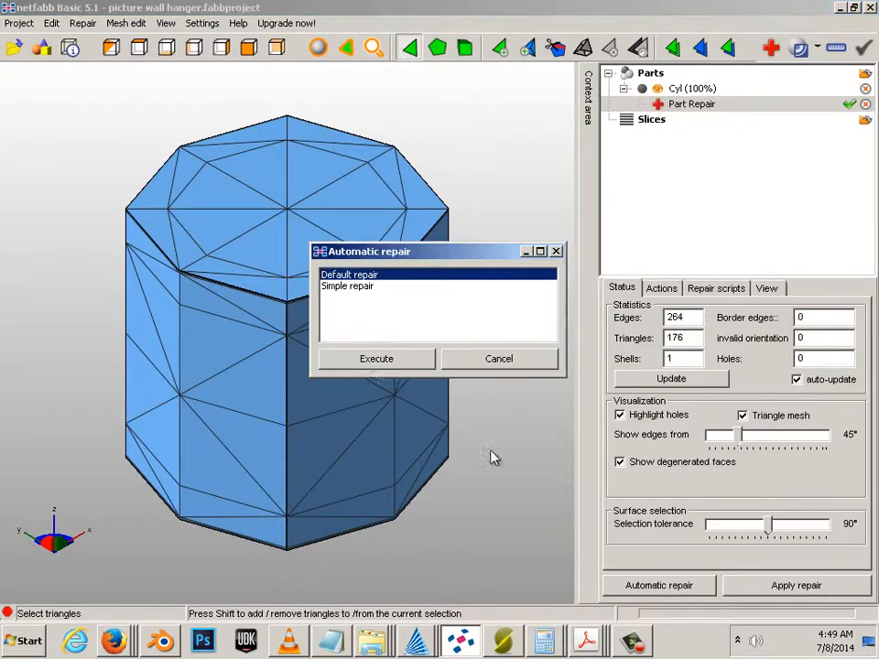
click(376, 359)
click(795, 585)
click(280, 367)
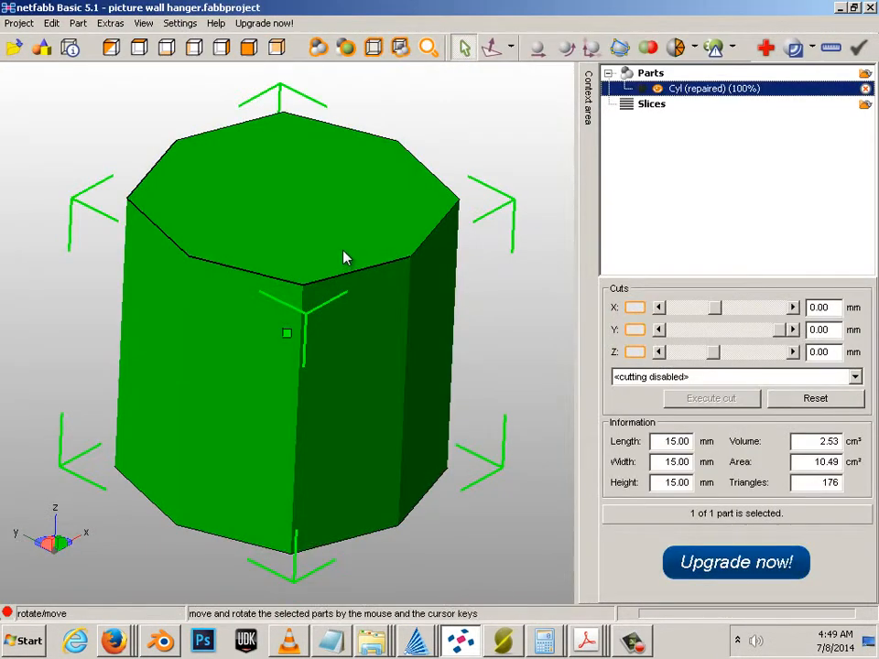
Step: Export the repaired cylinder as STL, replacing the existing Cyl.stl
right_click(344, 258)
mouse_move(403, 261)
click(309, 259)
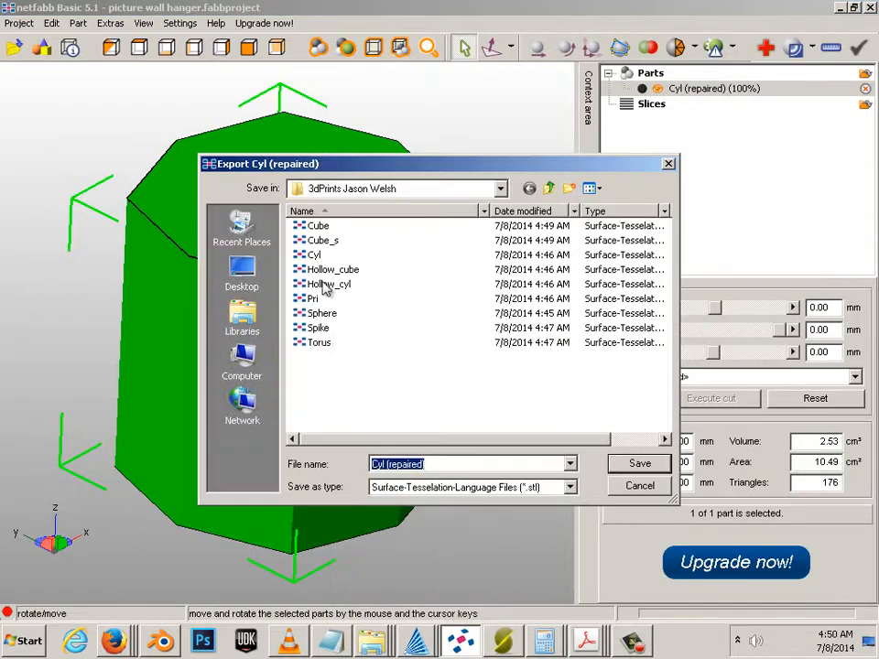
click(314, 254)
click(639, 463)
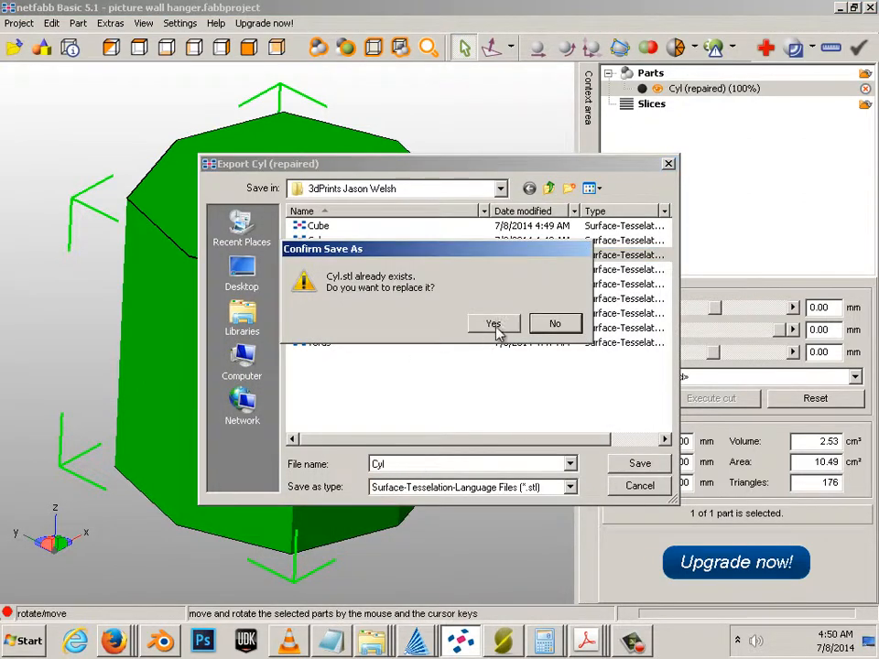
click(493, 325)
Step: Remove the cylinder from the scene and bring up the add-part file browser
right_click(324, 269)
click(352, 235)
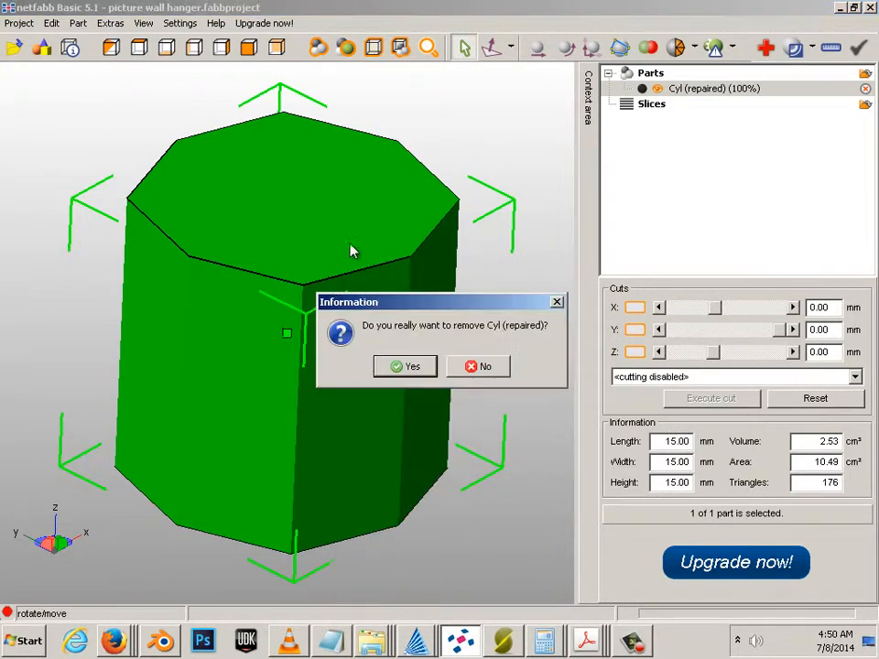
click(428, 368)
right_click(327, 293)
click(355, 304)
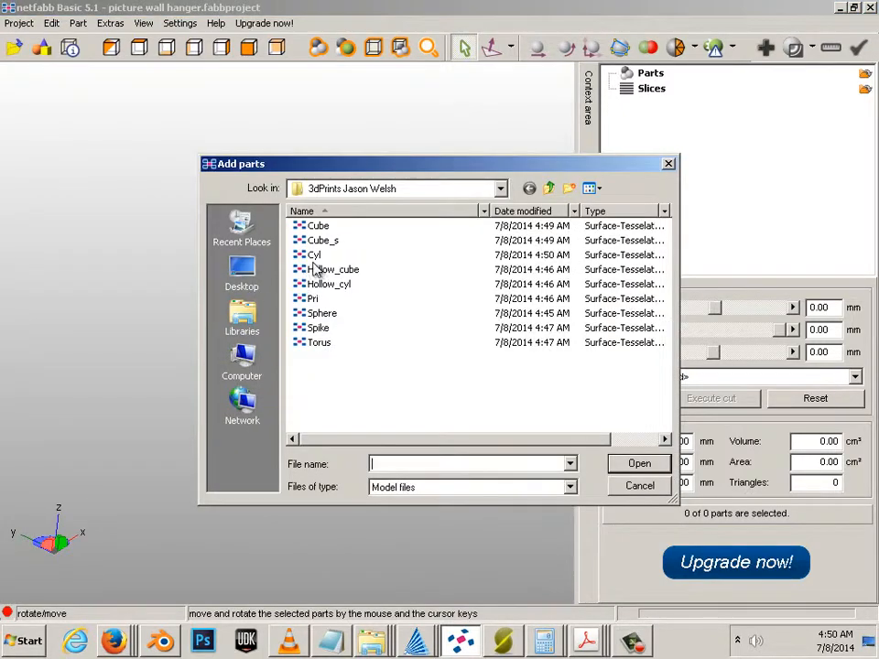
Step: Load Hollow_cube and auto-repair it, keeping only the repaired part (3072 triangles)
click(320, 270)
click(638, 463)
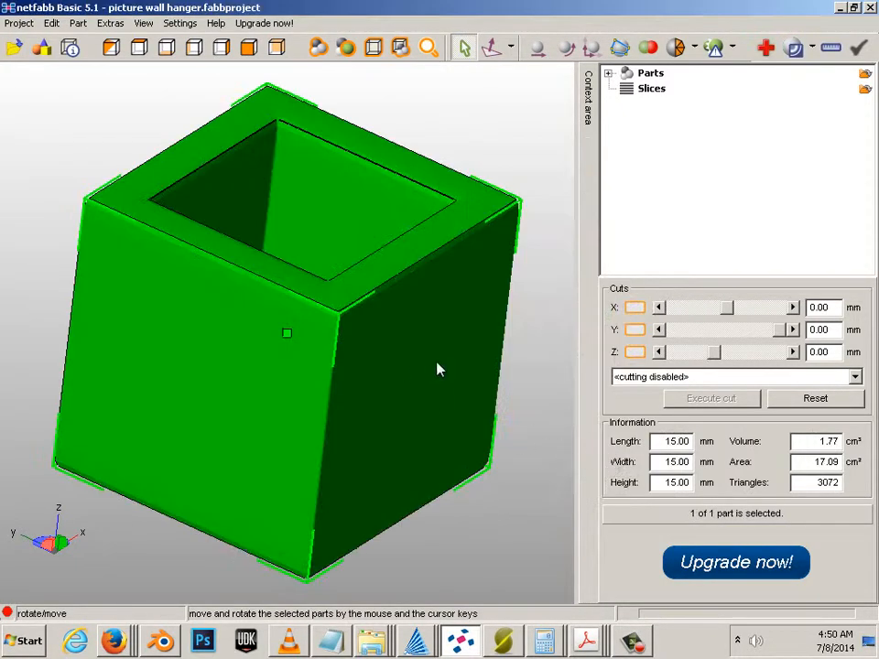
right_click(436, 363)
click(542, 187)
click(732, 89)
click(768, 49)
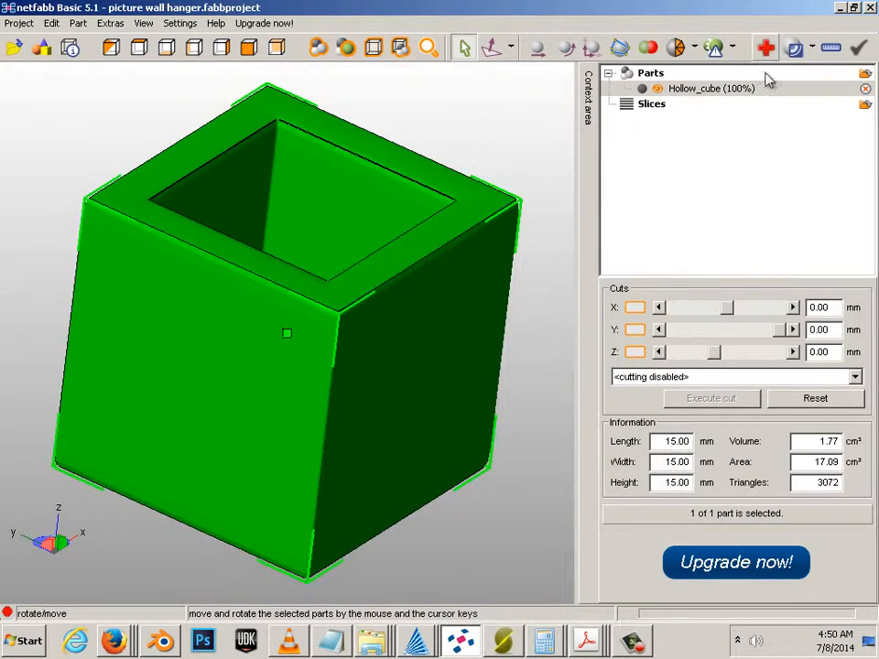
click(682, 585)
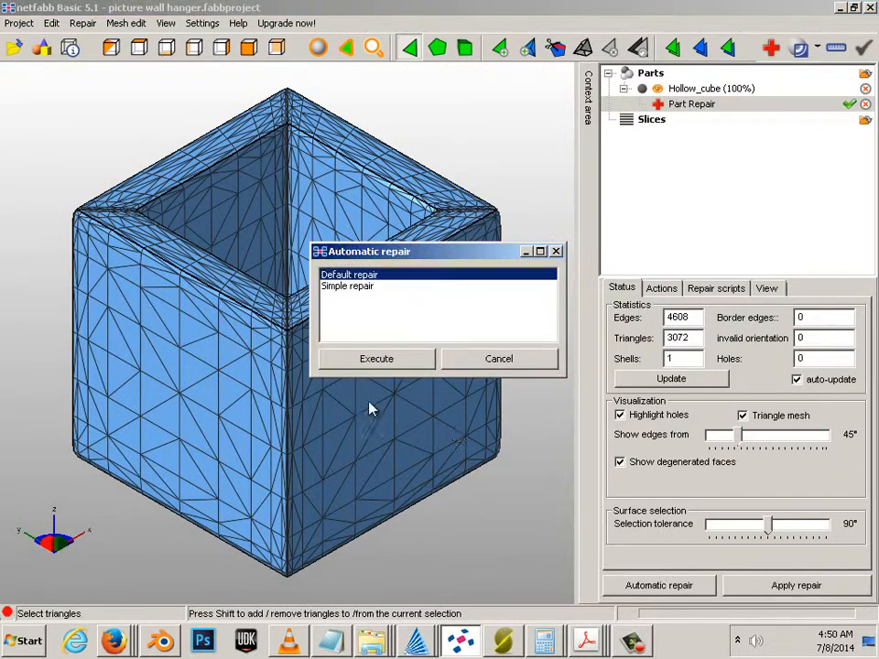
click(376, 357)
click(793, 584)
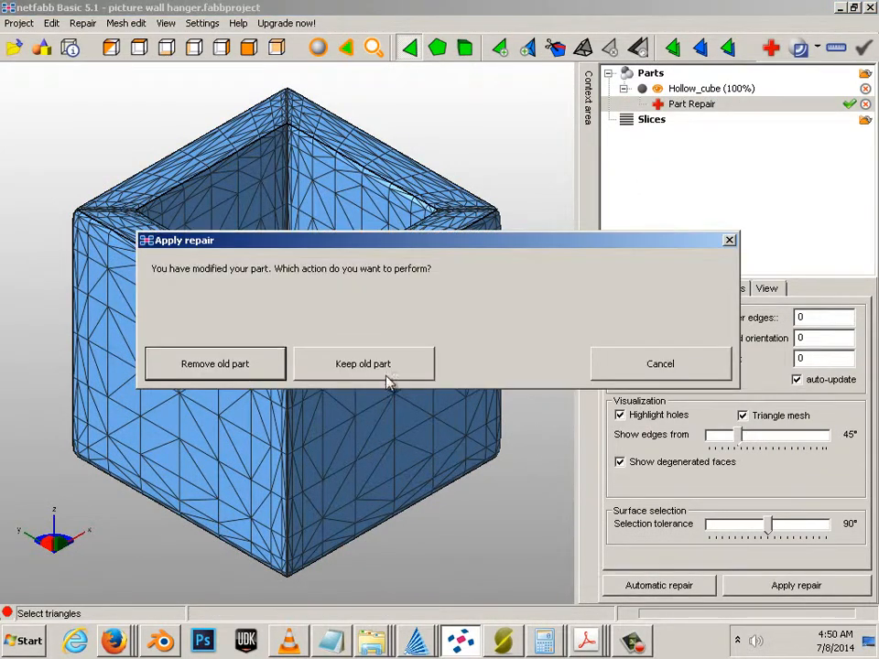
click(241, 370)
Step: Export the repaired cube as STL, overwriting Hollow_cube.stl
right_click(359, 223)
mouse_move(412, 264)
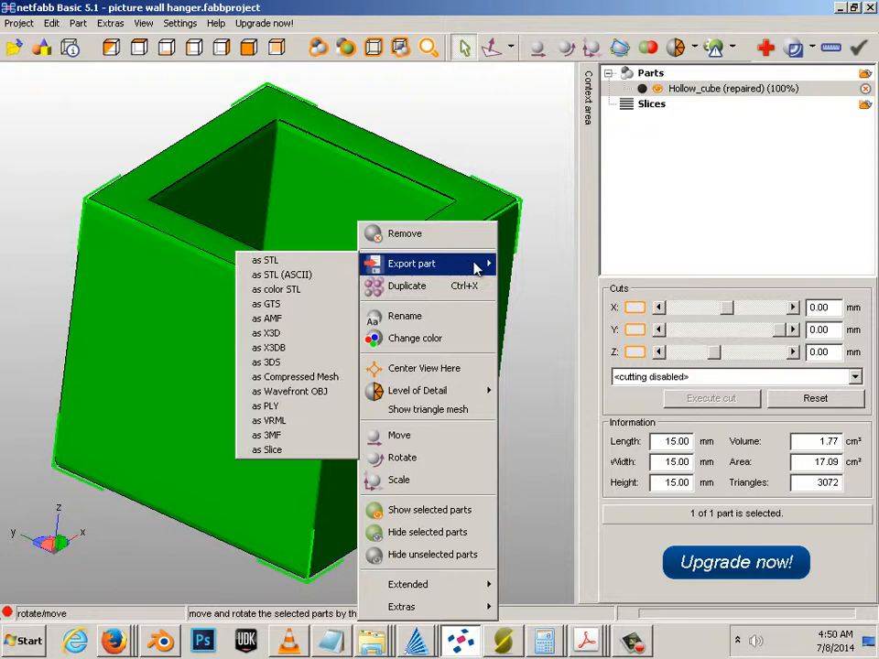
click(332, 270)
click(325, 269)
click(640, 464)
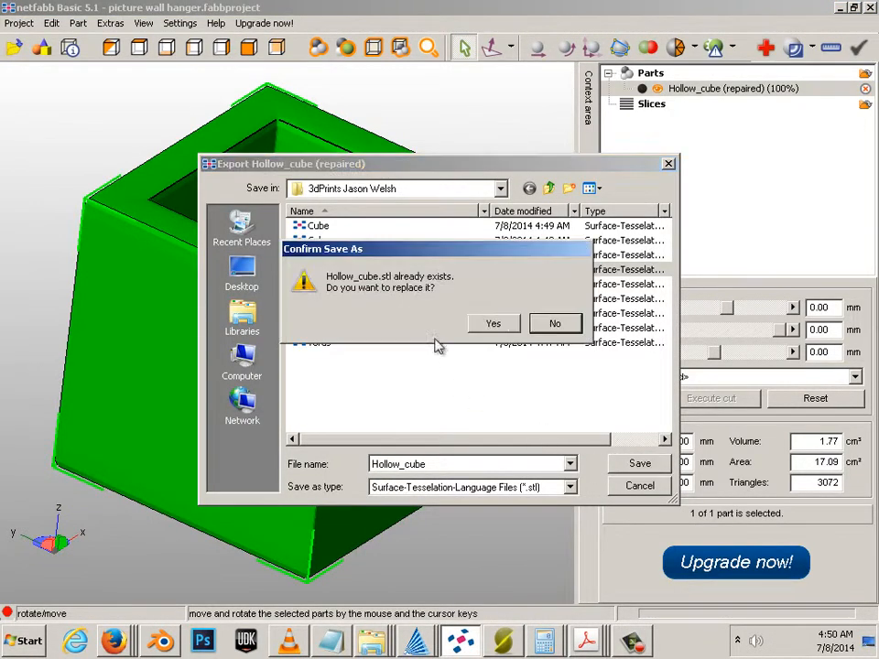
click(492, 323)
Step: Delete the hollow cube from the scene, leaving 0 parts
right_click(351, 224)
key(Delete)
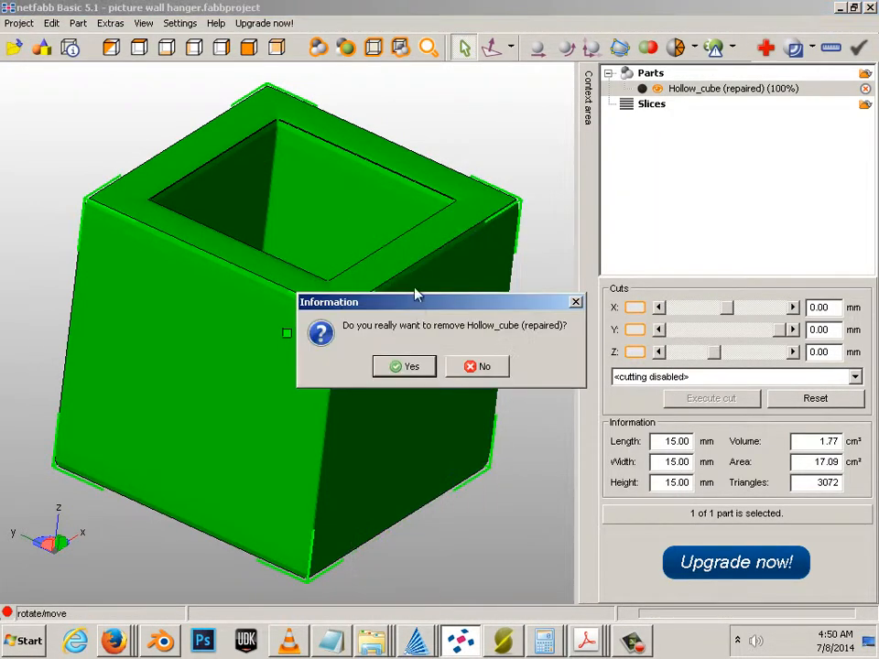
click(409, 367)
right_click(363, 229)
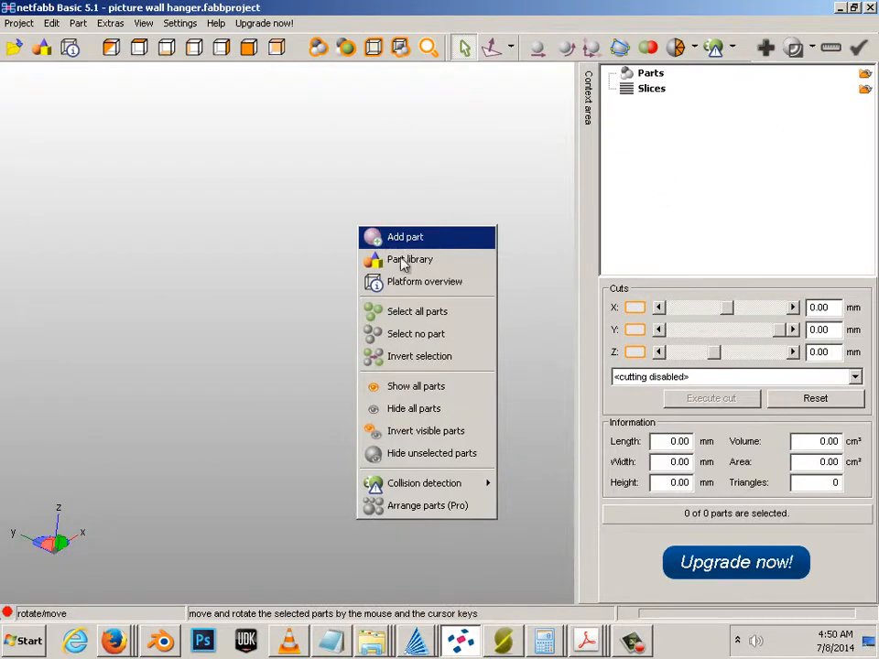
Step: Add Hollow_cyl and auto-repair it, keeping only the repaired part (1024 triangles)
click(403, 237)
click(341, 284)
click(635, 463)
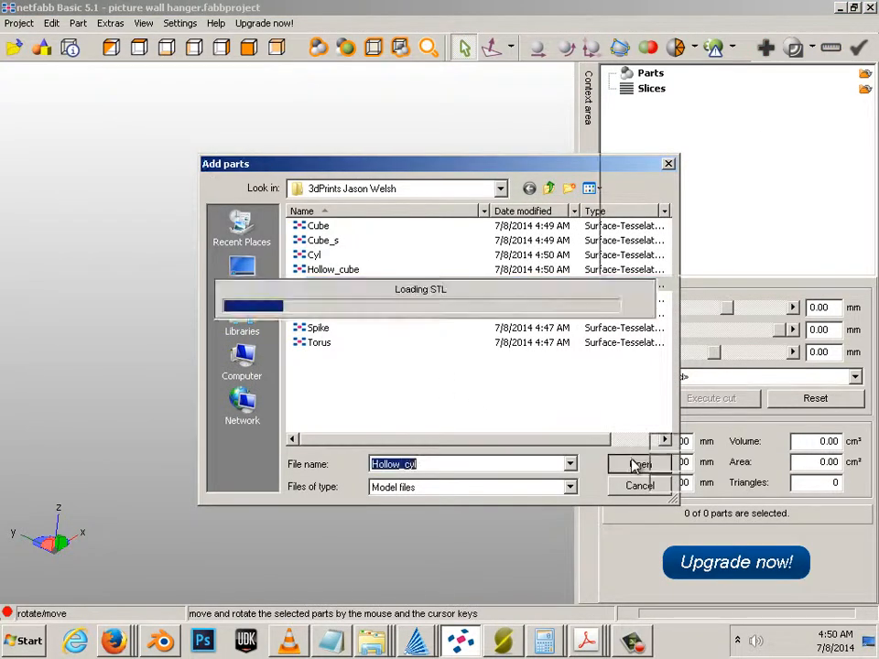
click(765, 47)
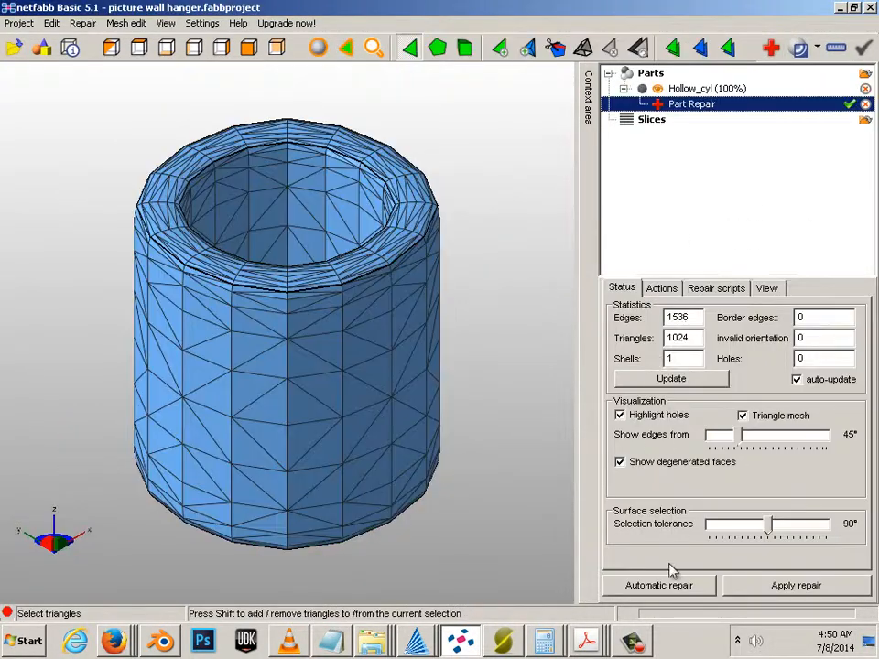
click(659, 585)
click(398, 360)
click(737, 583)
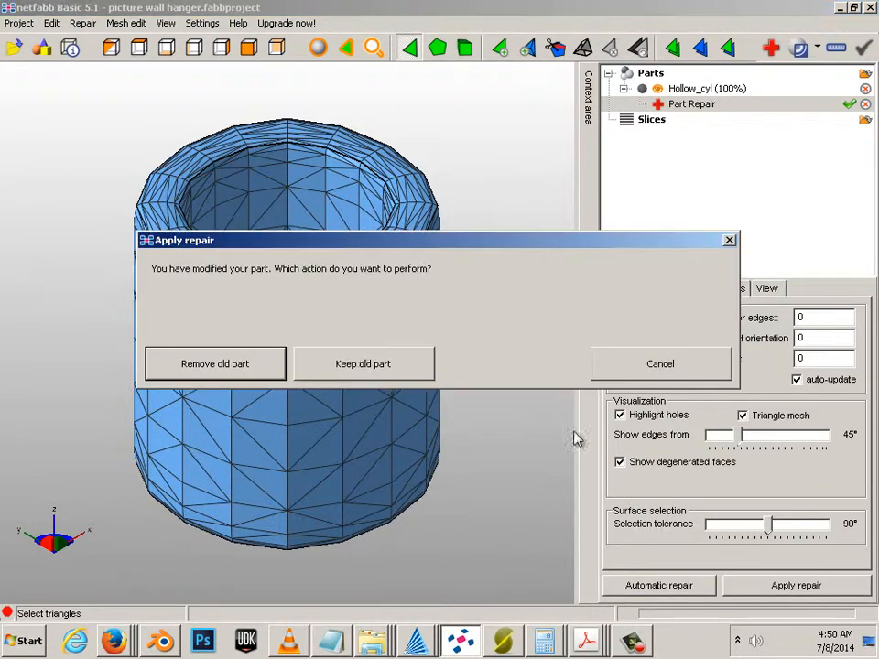
click(232, 364)
Step: Export the repaired hollow cylinder as STL over Hollow_cyl.stl
right_click(380, 314)
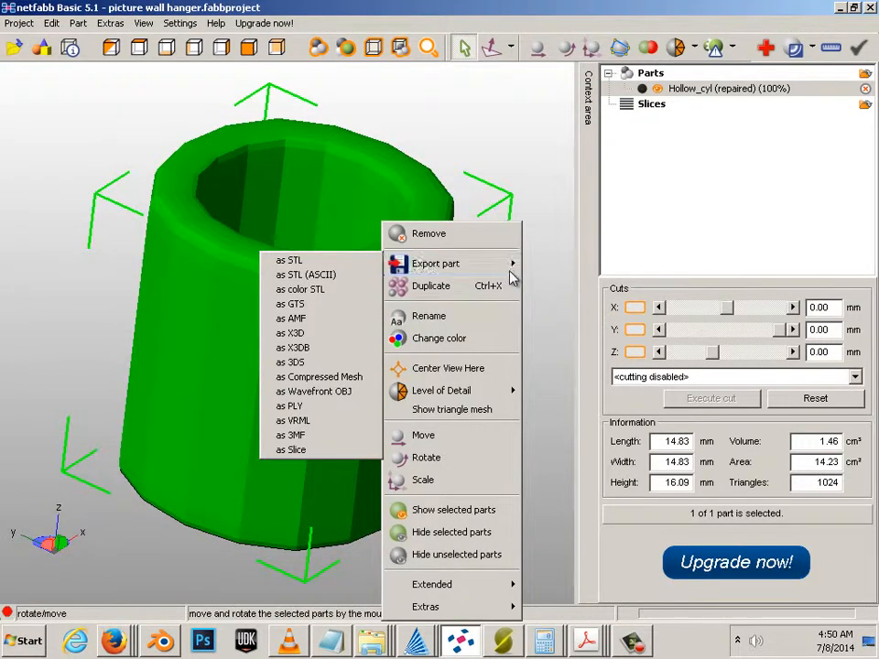
click(336, 272)
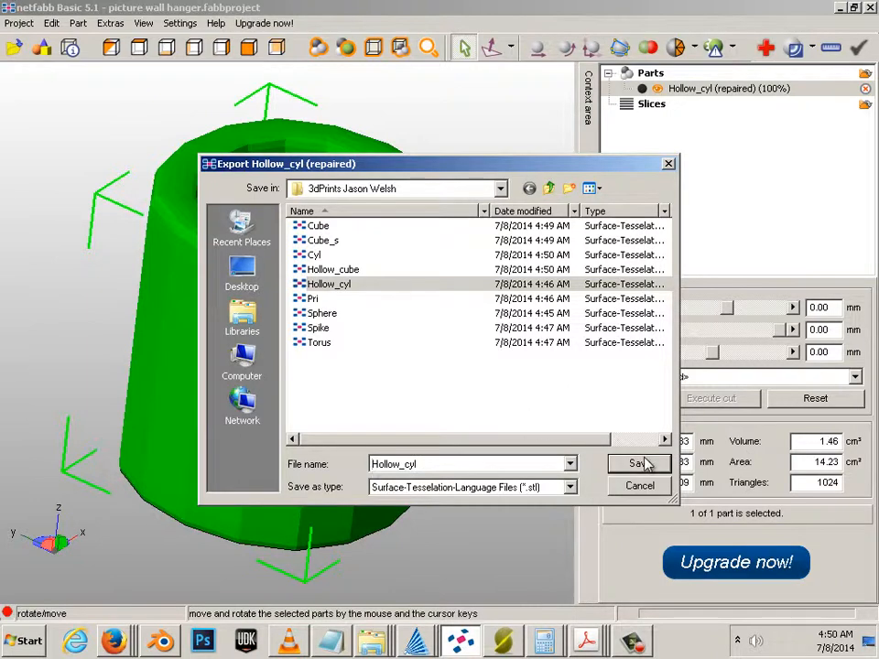
click(644, 464)
key(Return)
Step: Remove the hollow cylinder from the scene
right_click(321, 223)
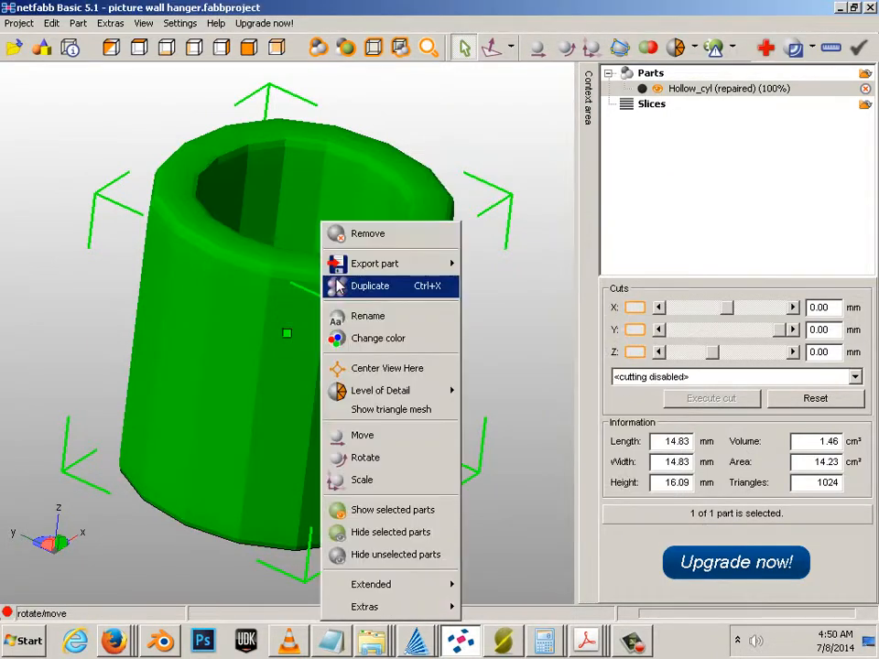
click(367, 235)
click(404, 365)
Step: Add the Pri pyramid and auto-repair it, keeping only the repaired part (432 triangles)
right_click(254, 293)
click(300, 304)
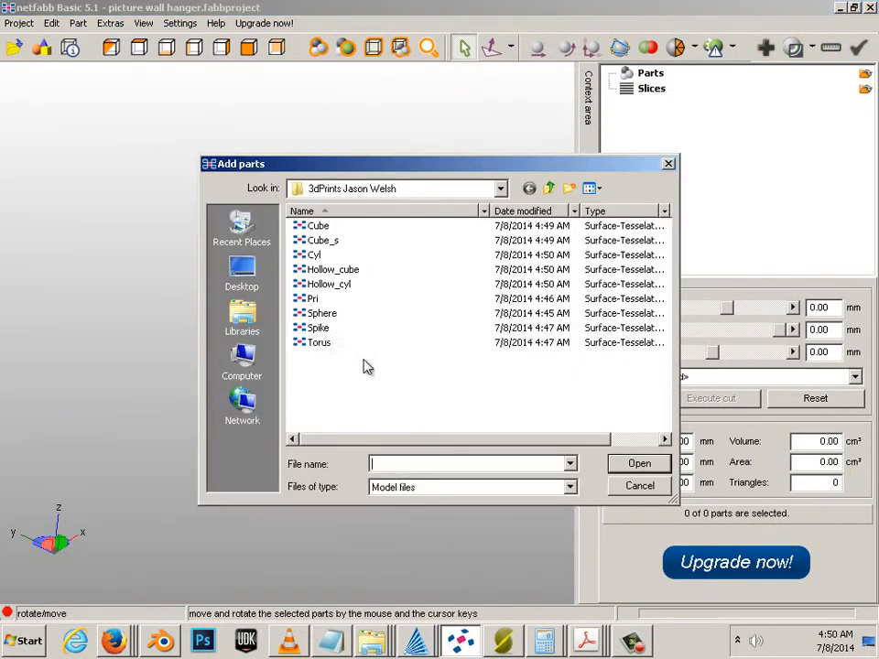
click(331, 301)
click(622, 463)
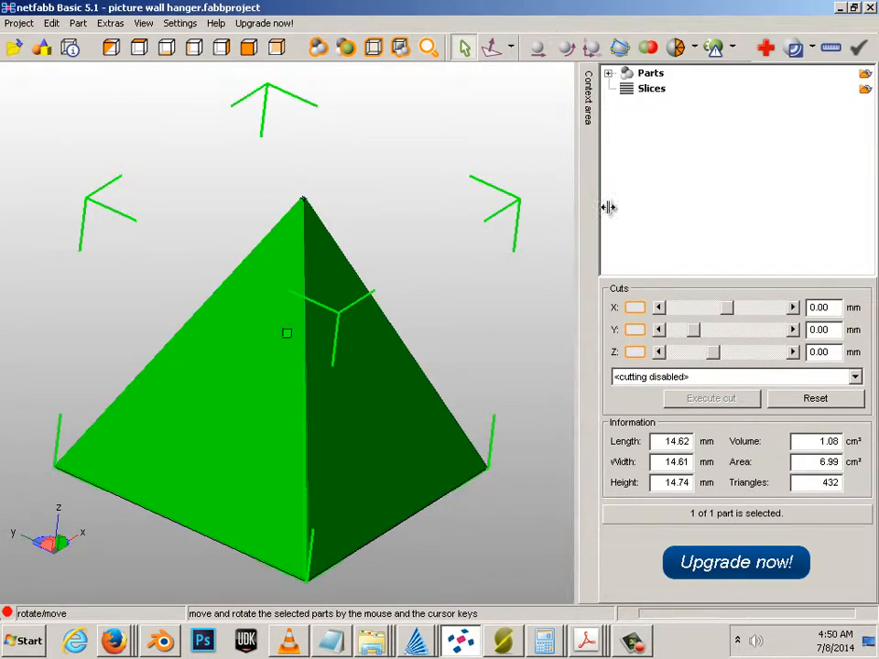
click(765, 47)
click(658, 585)
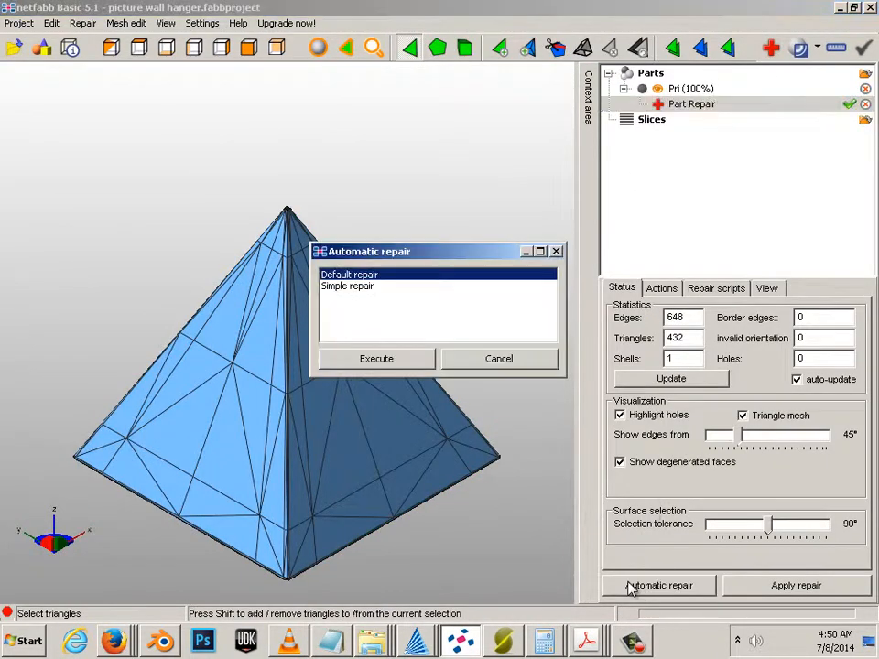
click(367, 358)
click(760, 585)
click(232, 363)
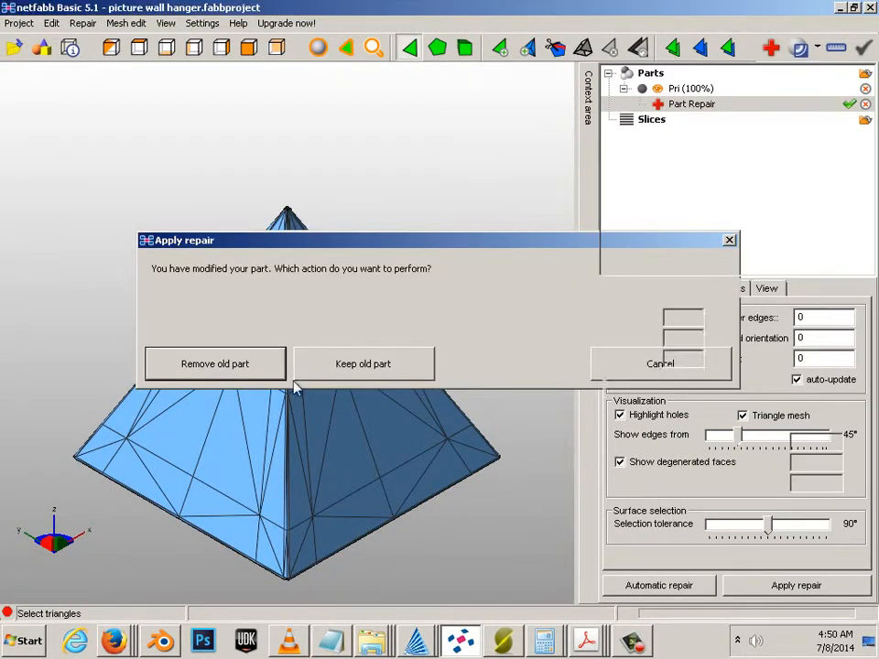
Step: Export the repaired pyramid as STL, replacing Pri.stl
right_click(365, 224)
mouse_move(443, 257)
click(275, 257)
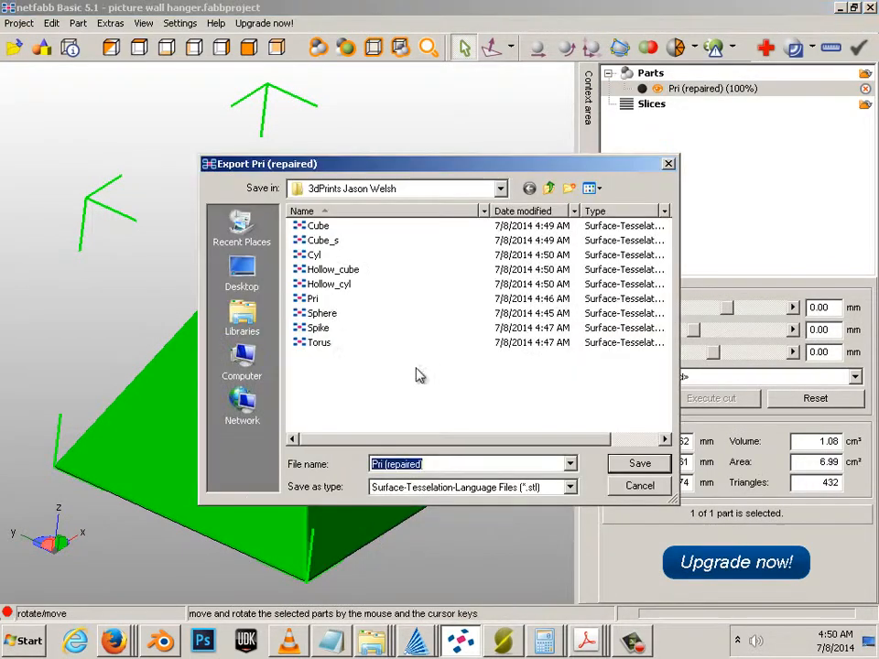
double_click(315, 299)
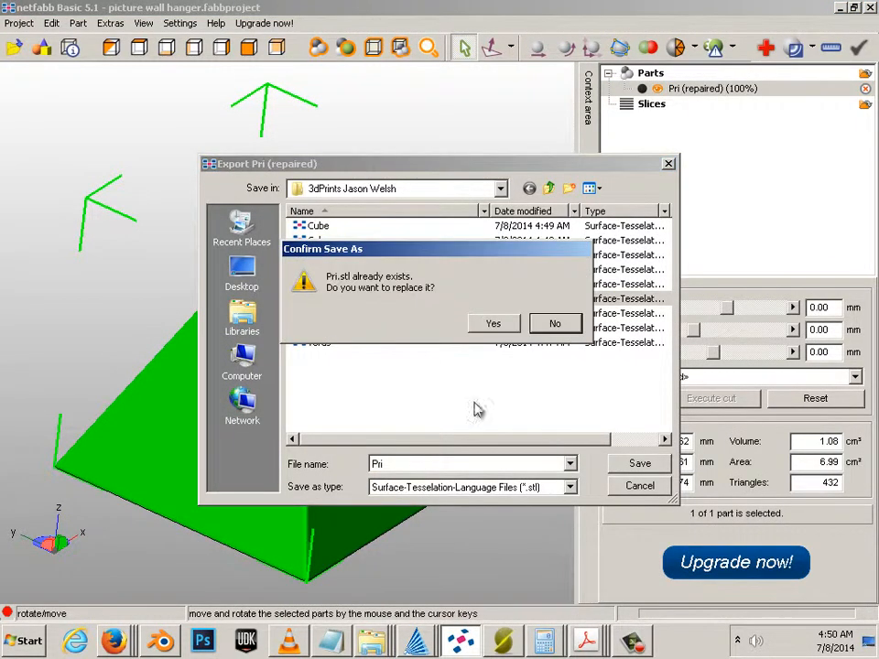
click(492, 323)
Step: Remove the pyramid from the scene
right_click(370, 222)
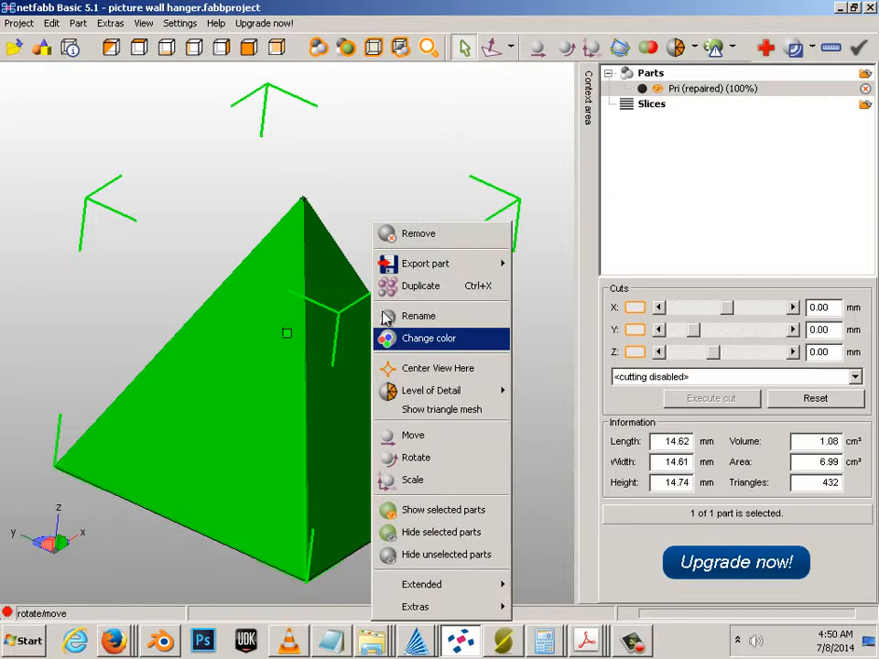
click(408, 235)
click(404, 366)
Step: Add Sphere and auto-repair it, replacing the old part with the repaired one (192 triangles)
right_click(306, 260)
click(341, 268)
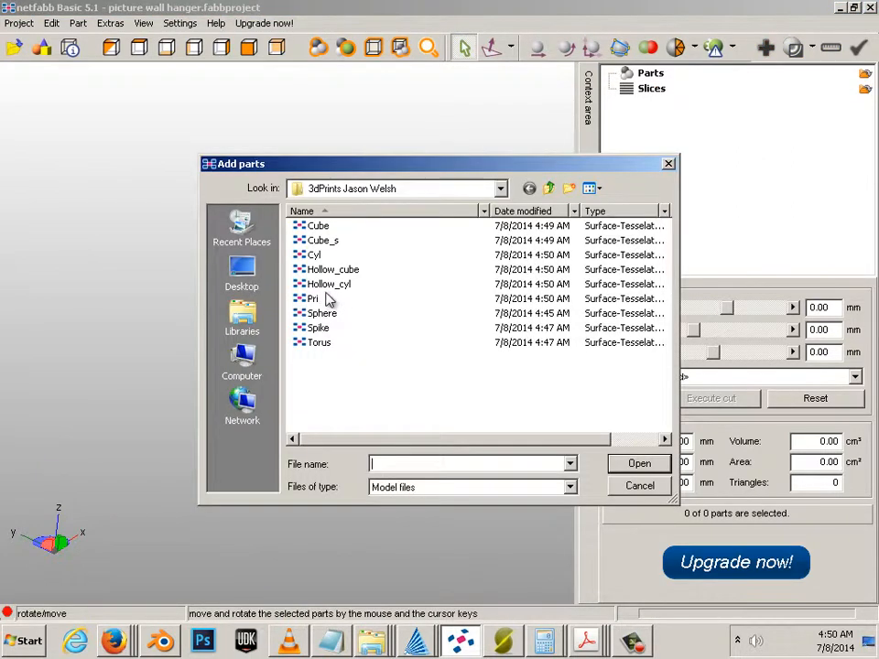
click(318, 313)
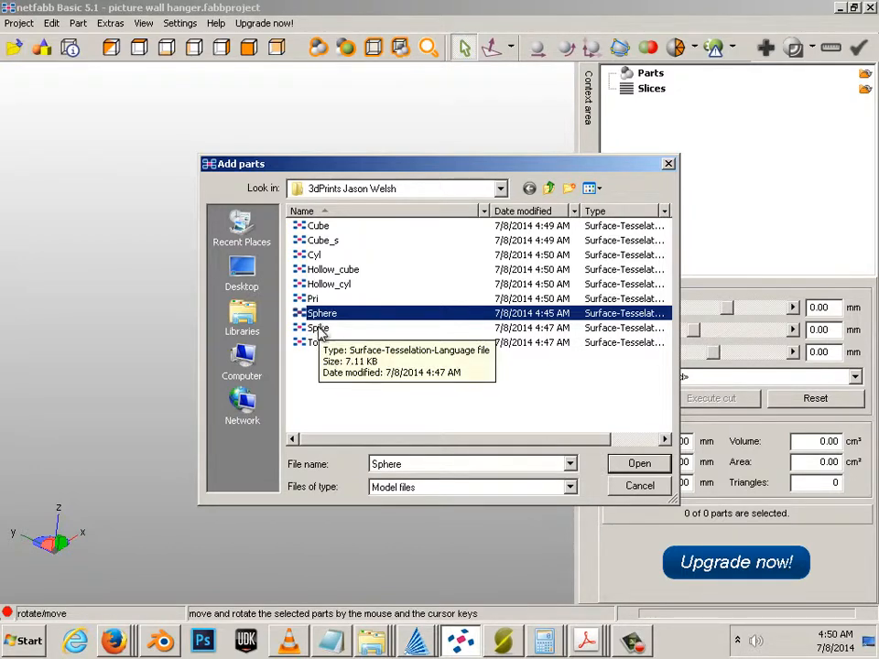
click(640, 465)
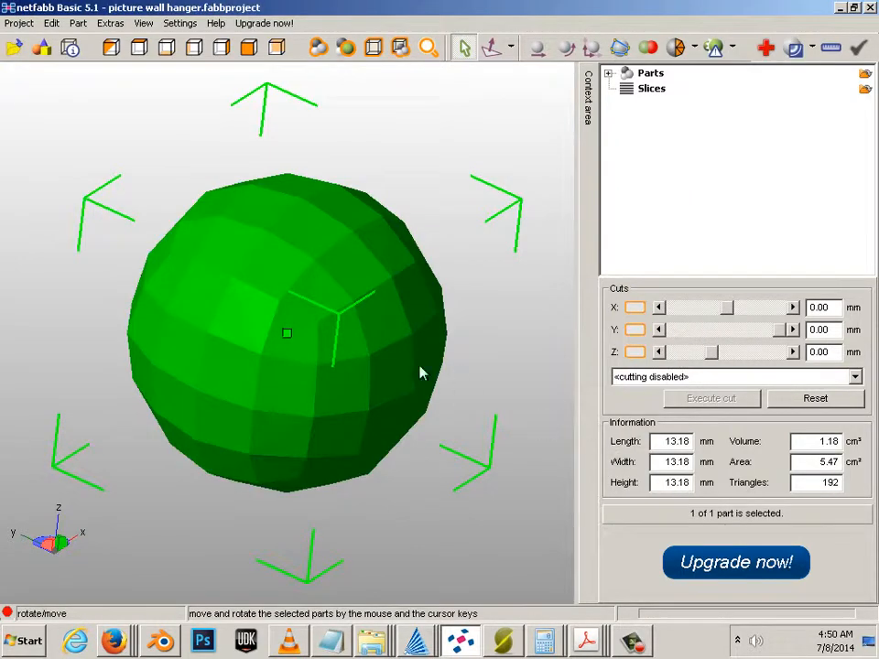
click(767, 49)
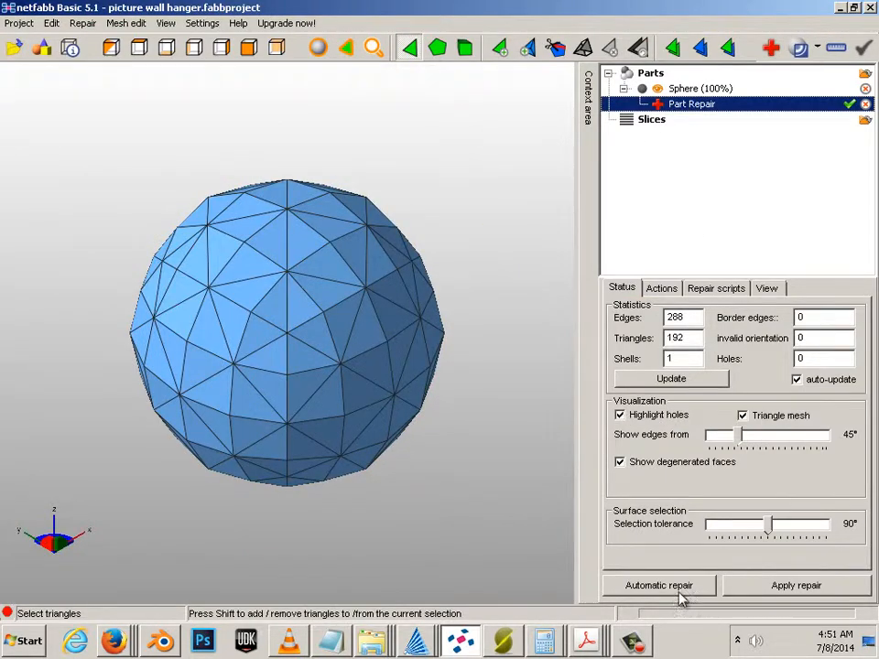
click(677, 590)
click(425, 358)
click(805, 586)
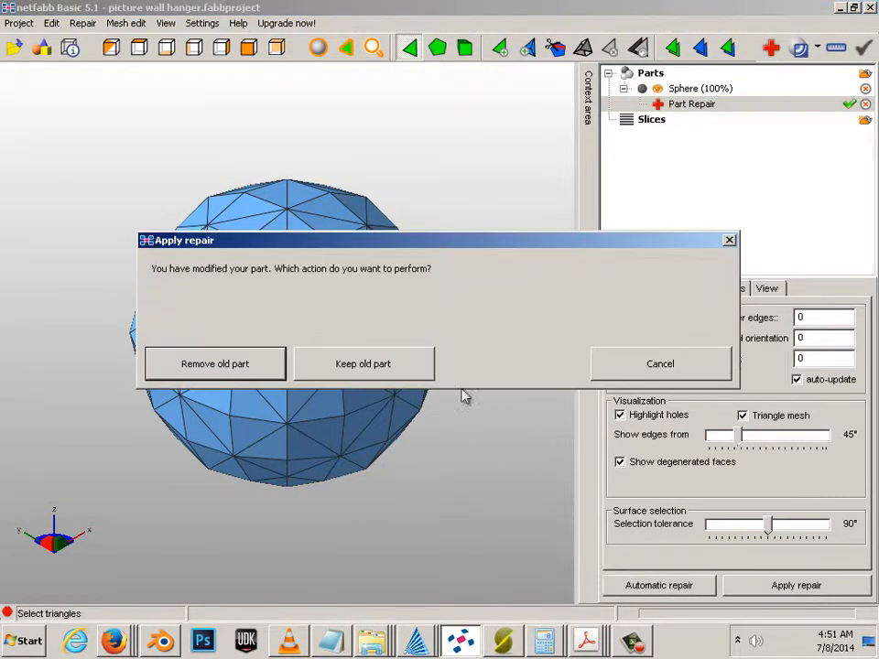
click(217, 364)
Step: Export the repaired sphere as STL, overwriting Sphere.stl
right_click(328, 224)
mouse_move(398, 263)
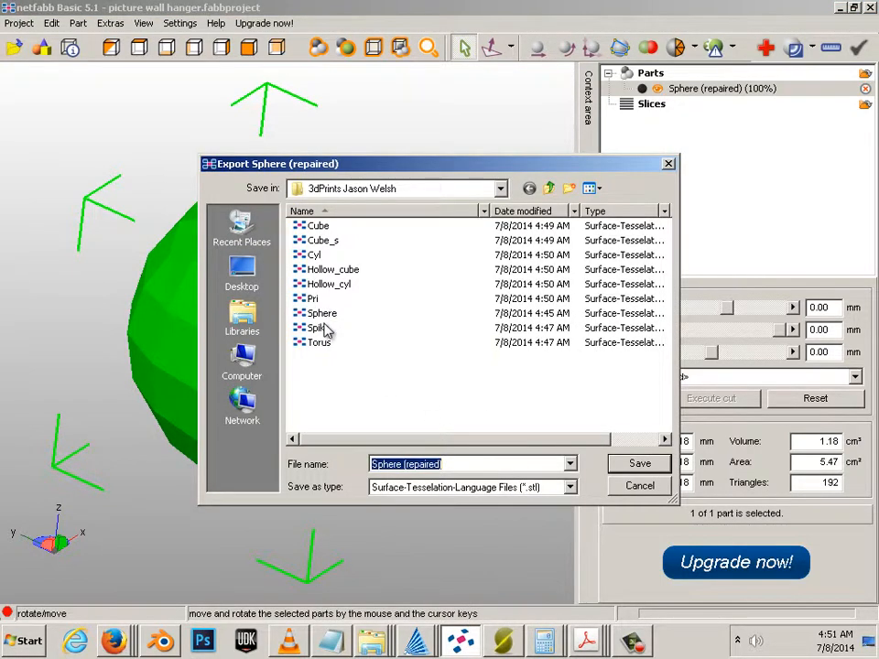
click(320, 313)
click(667, 465)
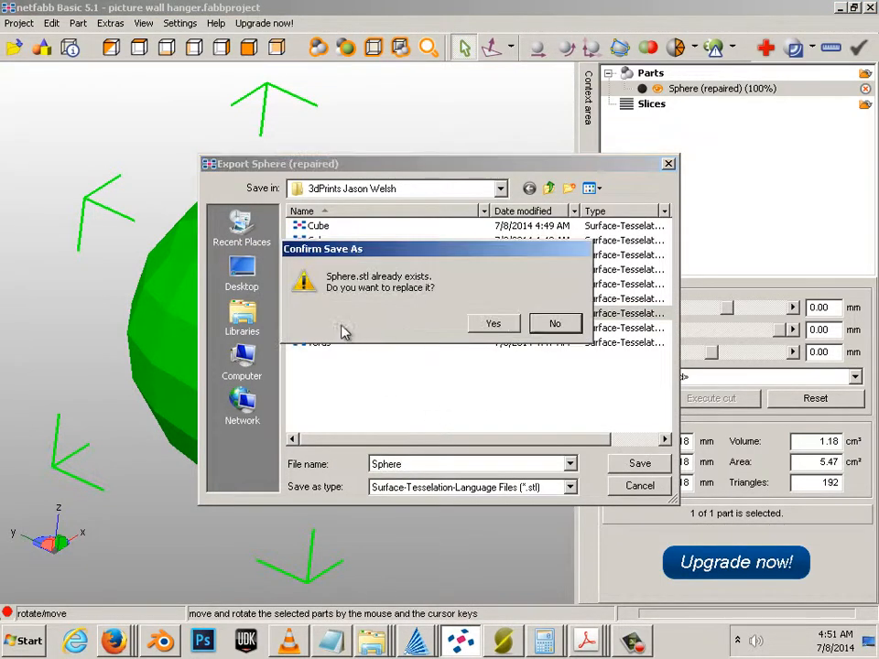
click(494, 324)
Step: Remove the sphere from the scene and start adding a new part from file
right_click(344, 221)
click(375, 232)
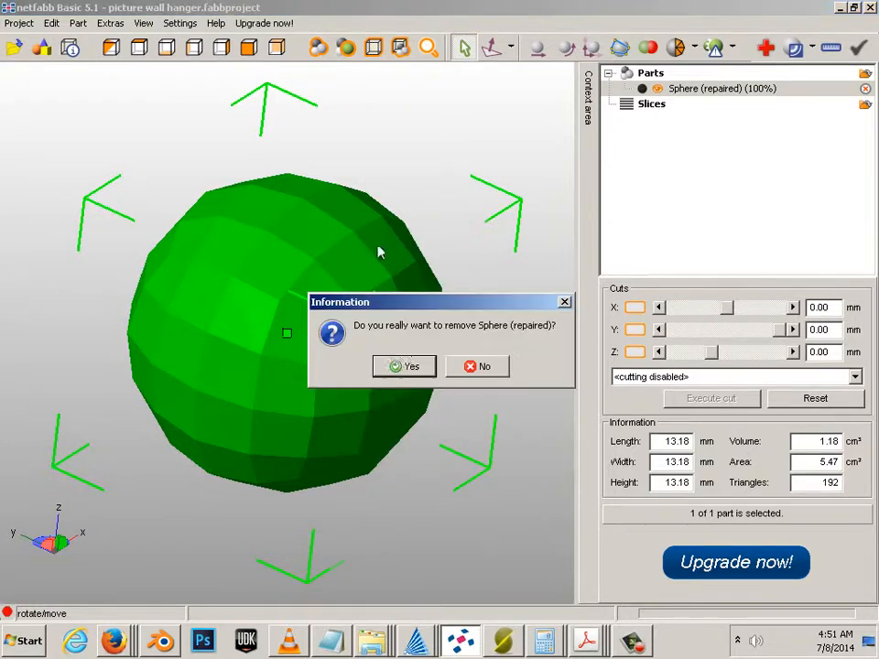
click(402, 367)
right_click(300, 292)
click(338, 303)
Step: Load Spike and auto-repair it, keeping only the repaired part (144 triangles)
click(317, 328)
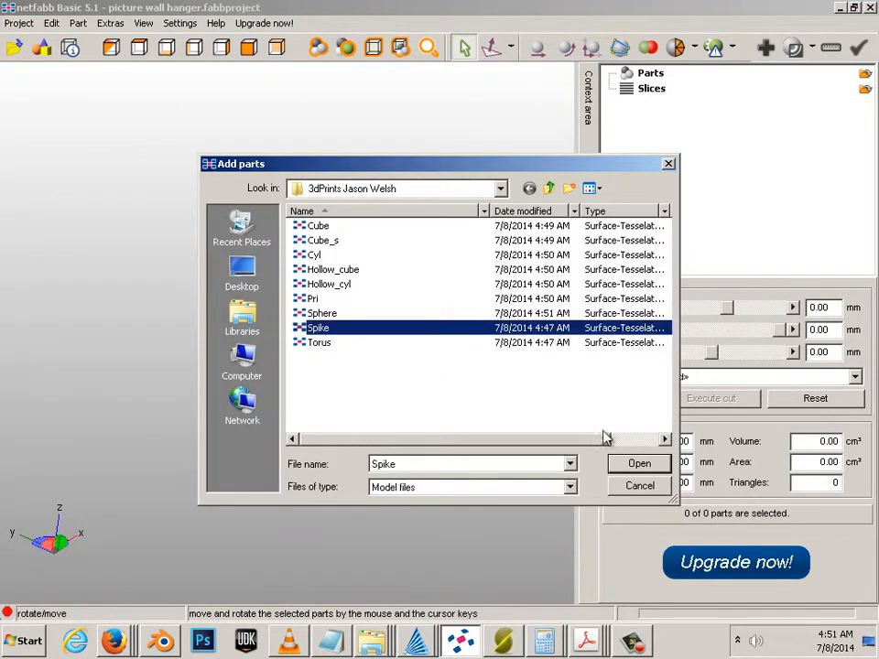
click(640, 463)
click(767, 47)
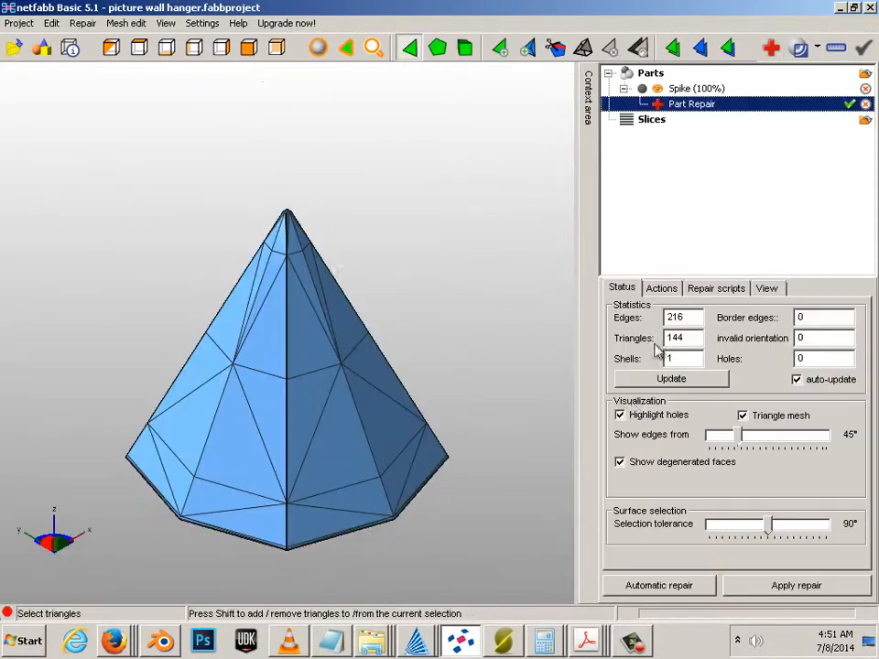
click(640, 583)
click(394, 365)
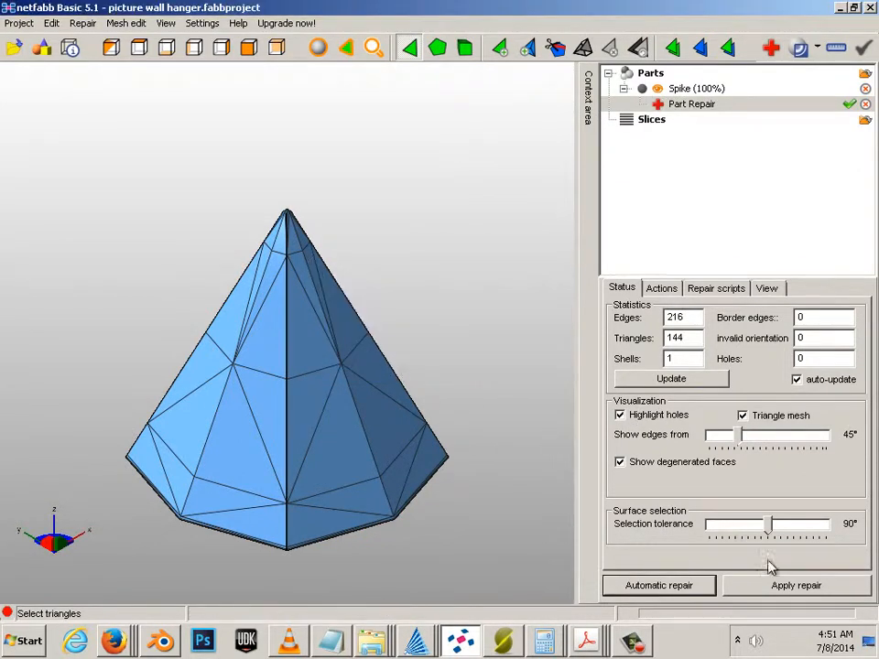
click(782, 583)
click(203, 358)
Step: Export the repaired spike as STL, replacing Spike.stl
right_click(265, 222)
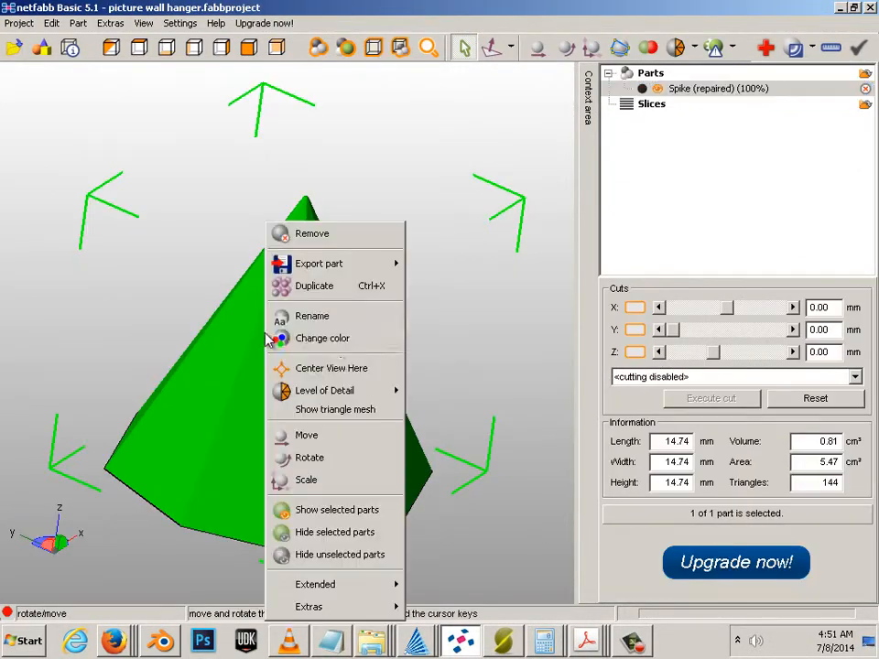
mouse_move(356, 263)
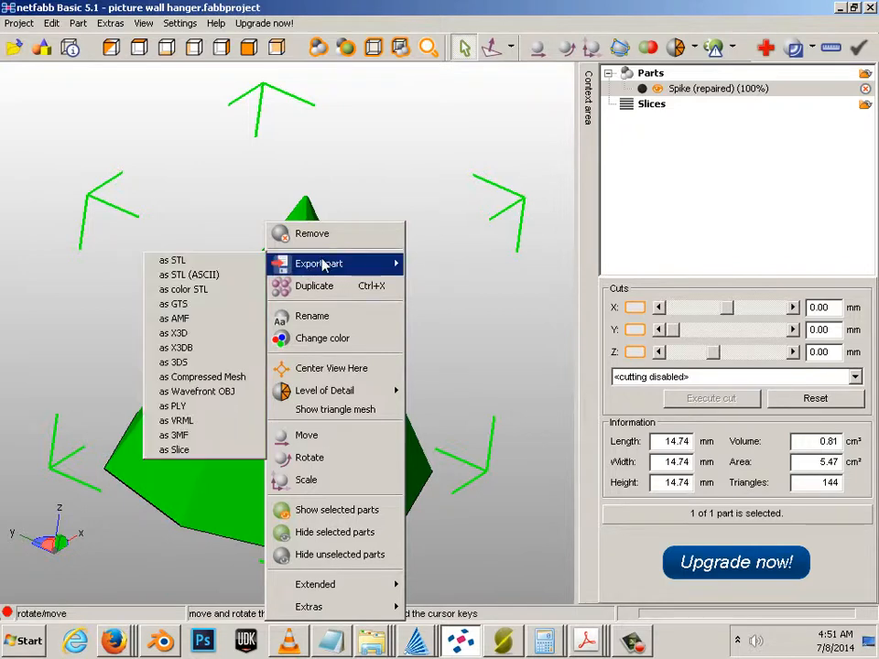
click(218, 260)
click(321, 328)
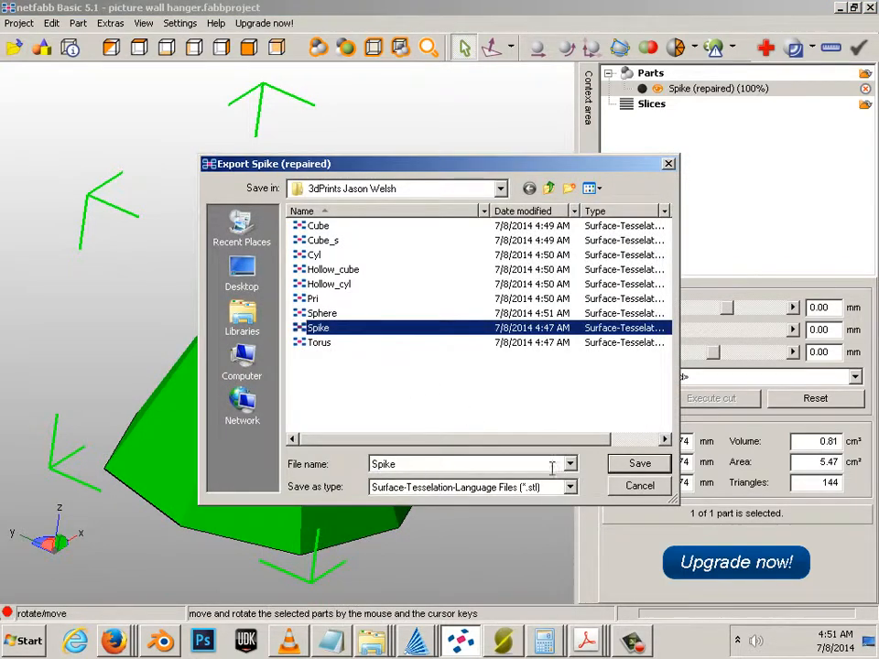
click(643, 464)
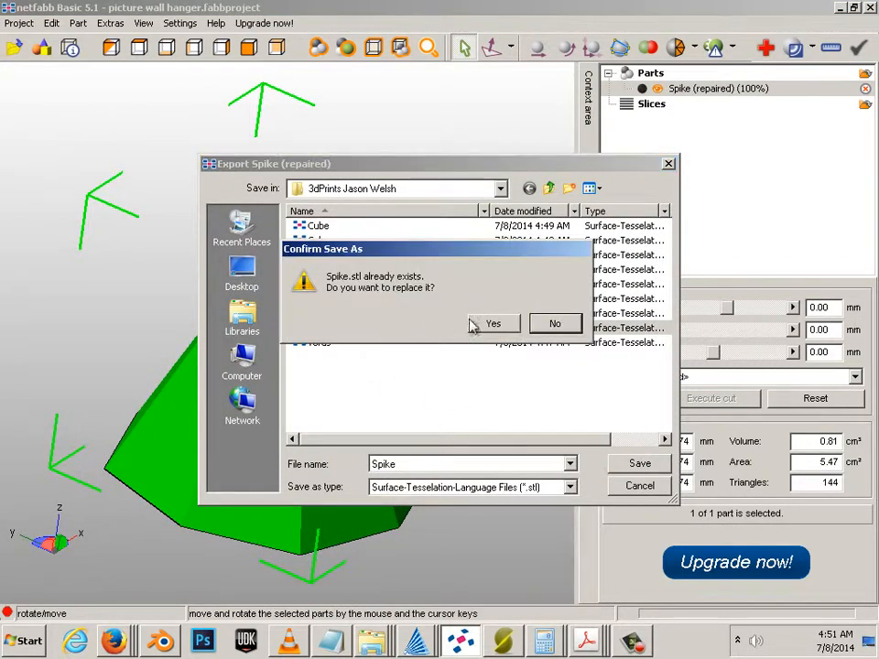
click(485, 322)
Step: Remove the repaired spike from the scene
right_click(378, 414)
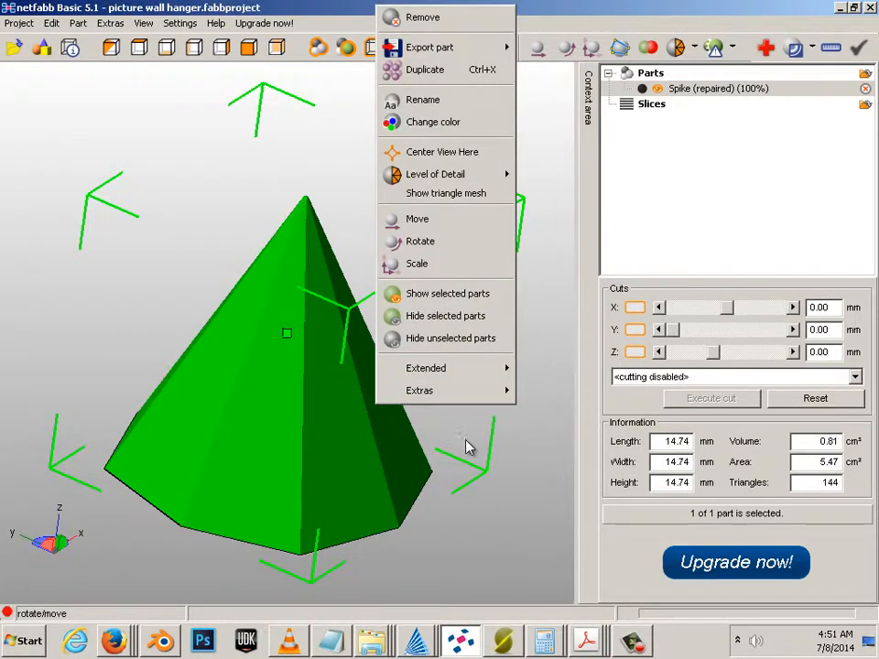
click(372, 431)
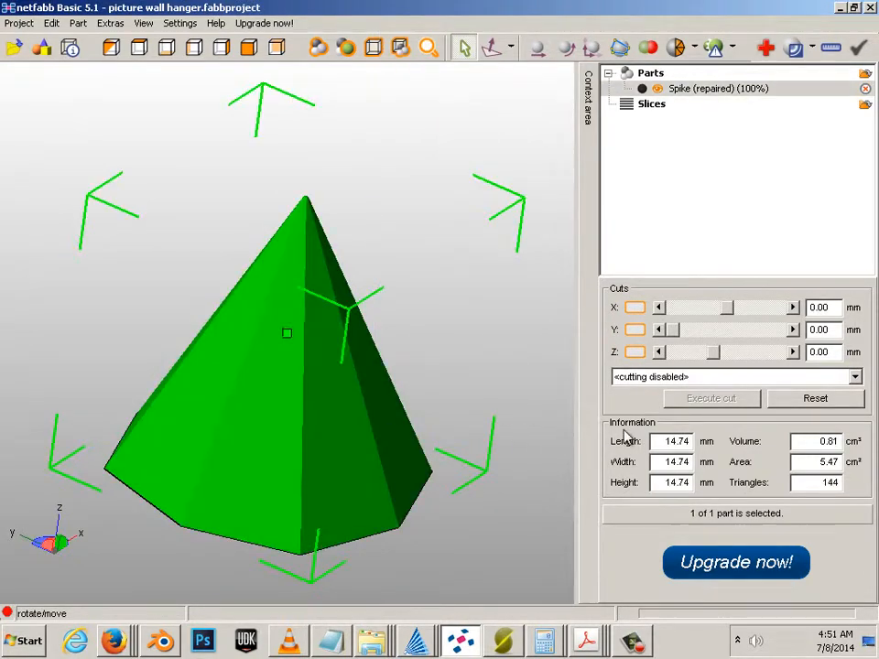
right_click(377, 357)
click(421, 233)
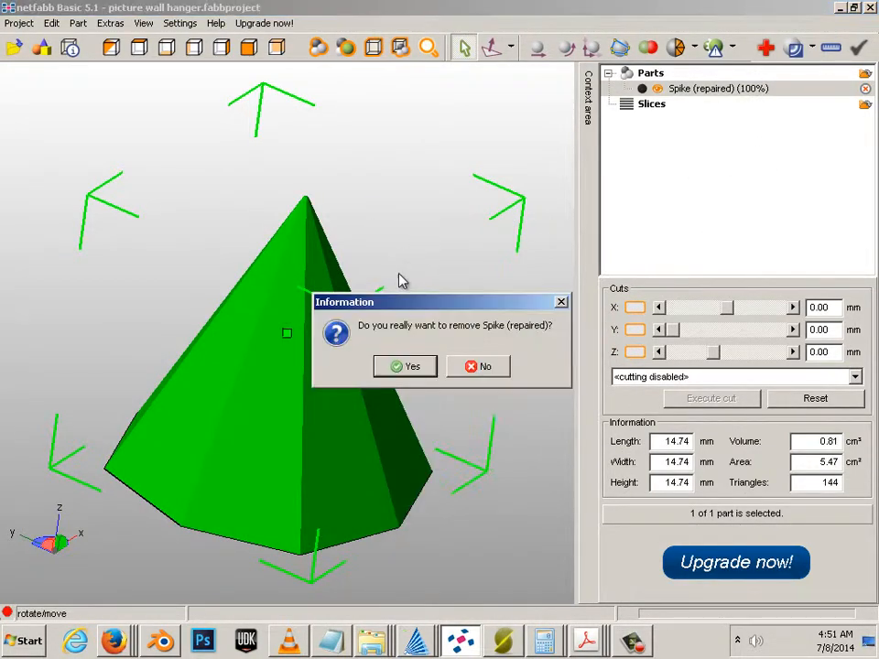
click(416, 379)
right_click(304, 337)
Step: Load Torus and auto-repair it, keeping only the repaired part (192 triangles)
click(331, 46)
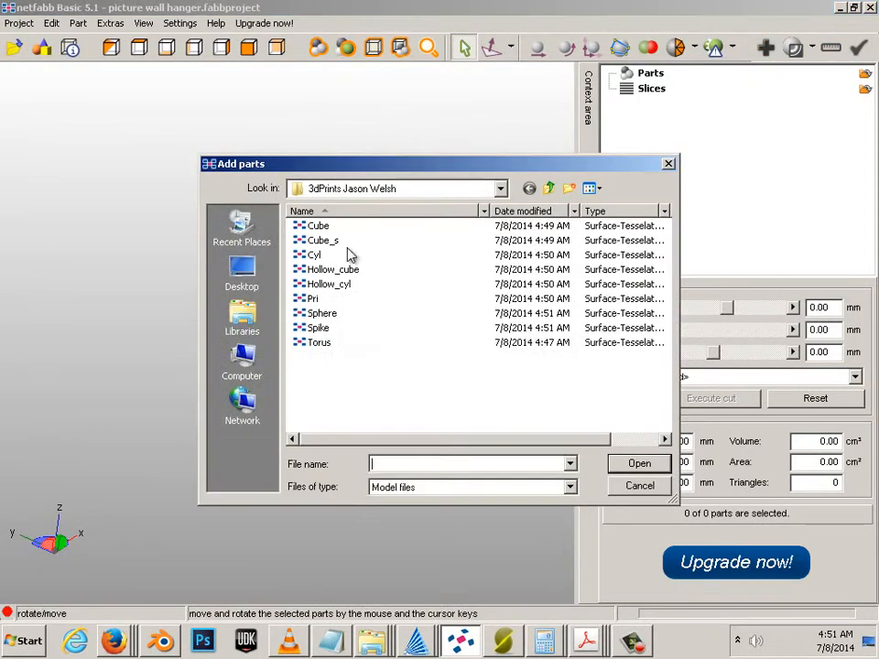
double_click(316, 342)
click(765, 47)
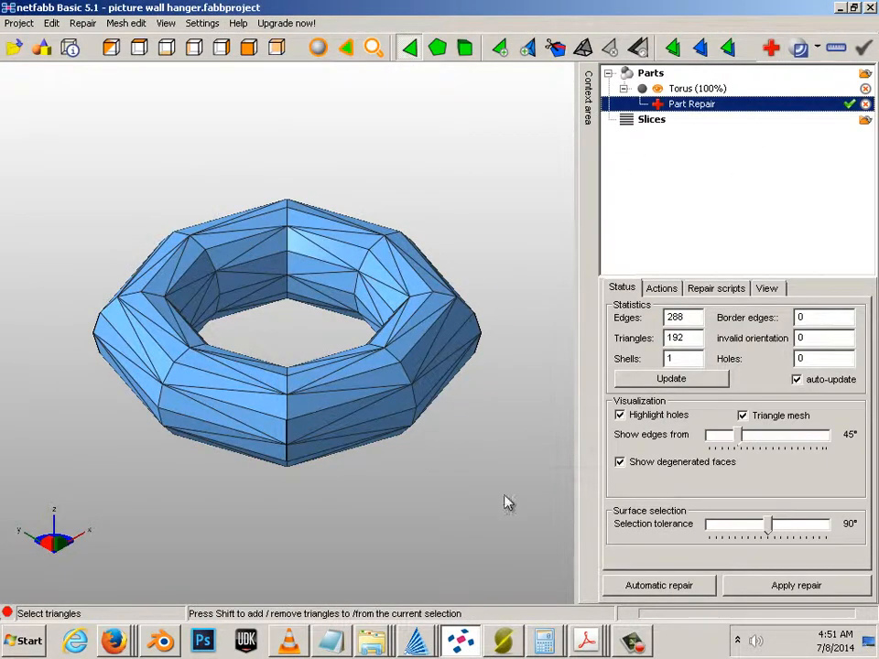
click(656, 585)
click(376, 357)
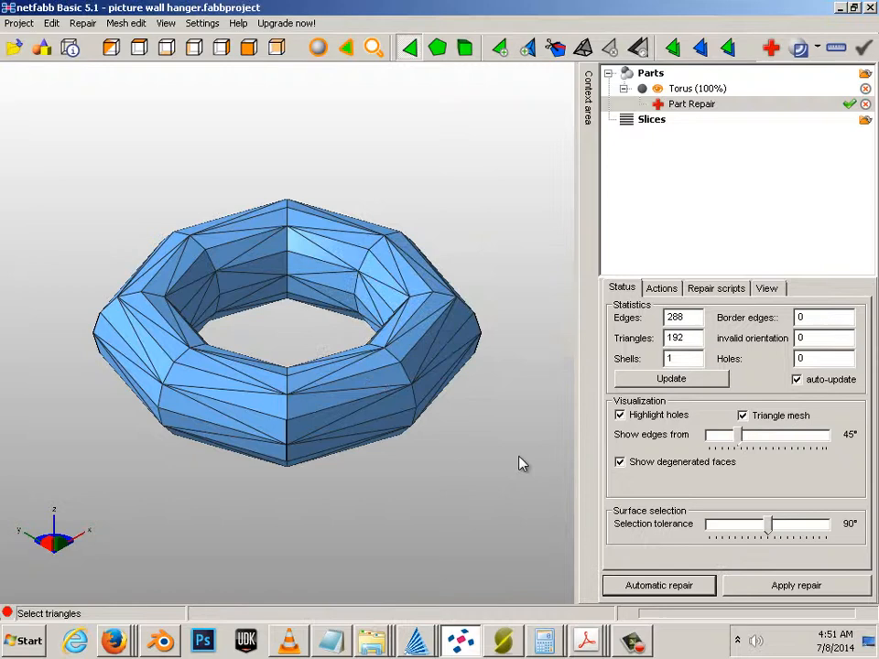
click(758, 586)
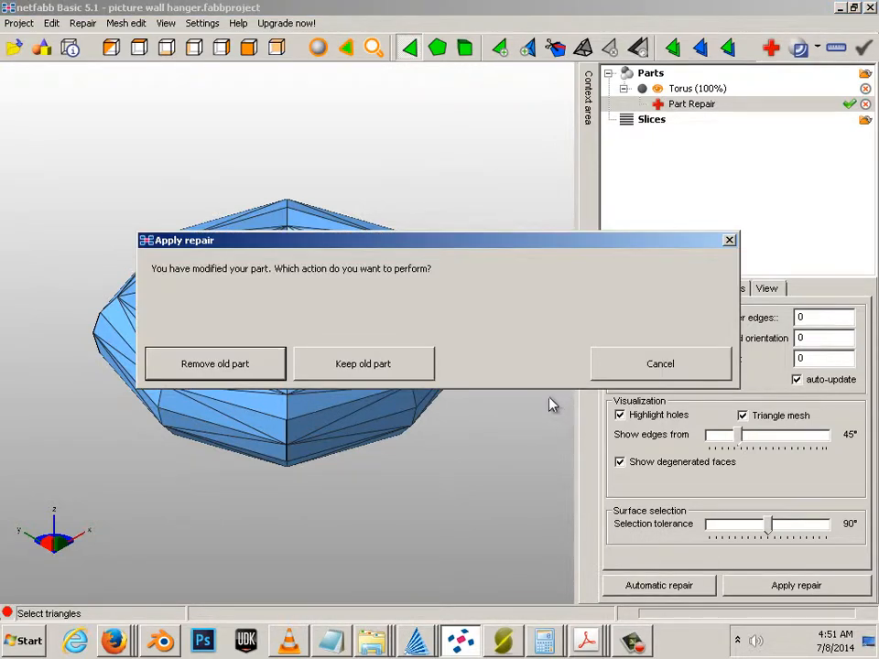
click(214, 364)
Step: Export the repaired torus as ASCII STL, overwriting Torus.stl
right_click(393, 377)
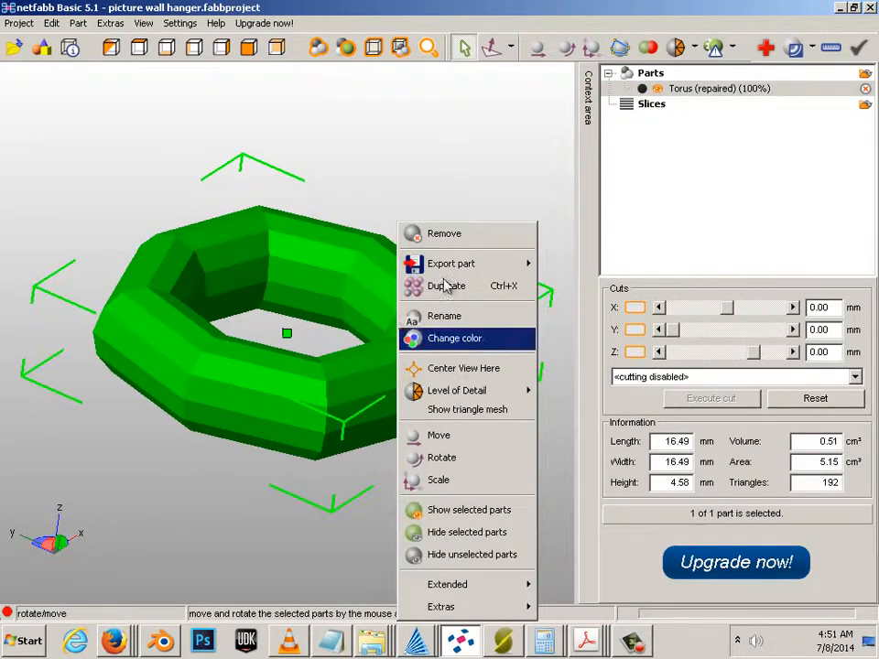
click(455, 248)
click(502, 375)
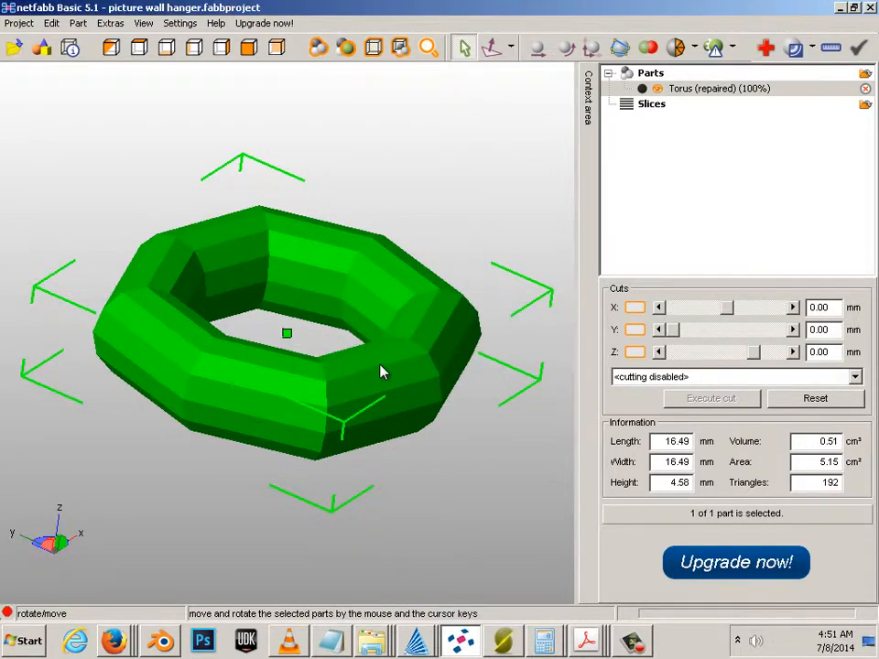
right_click(381, 371)
mouse_move(465, 264)
click(330, 275)
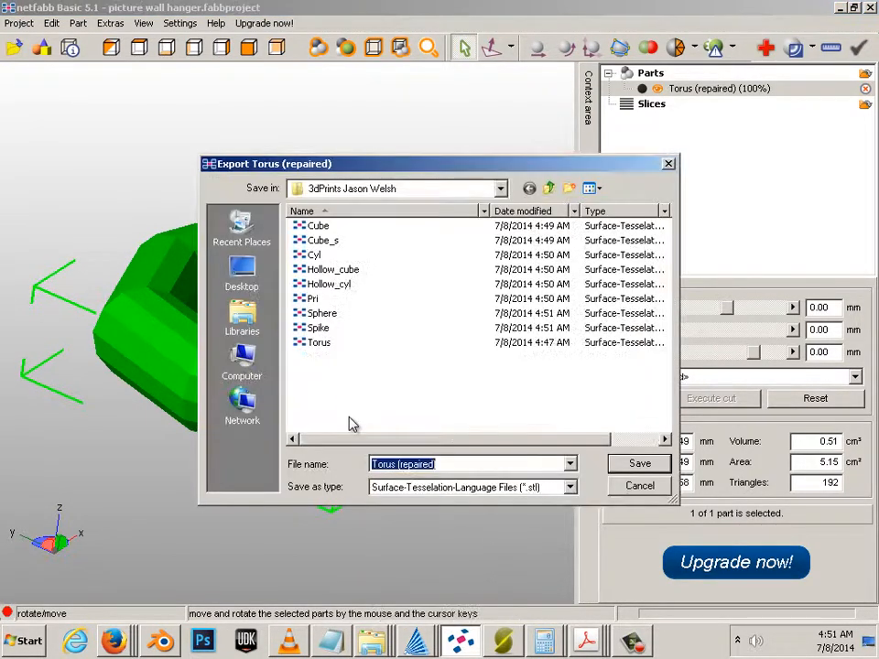
click(304, 342)
click(640, 463)
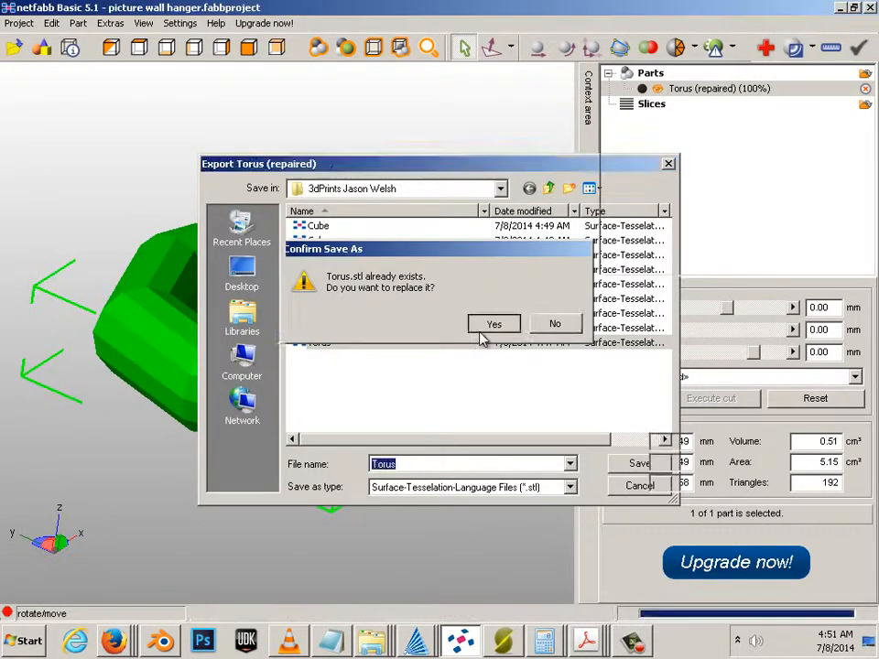
click(489, 325)
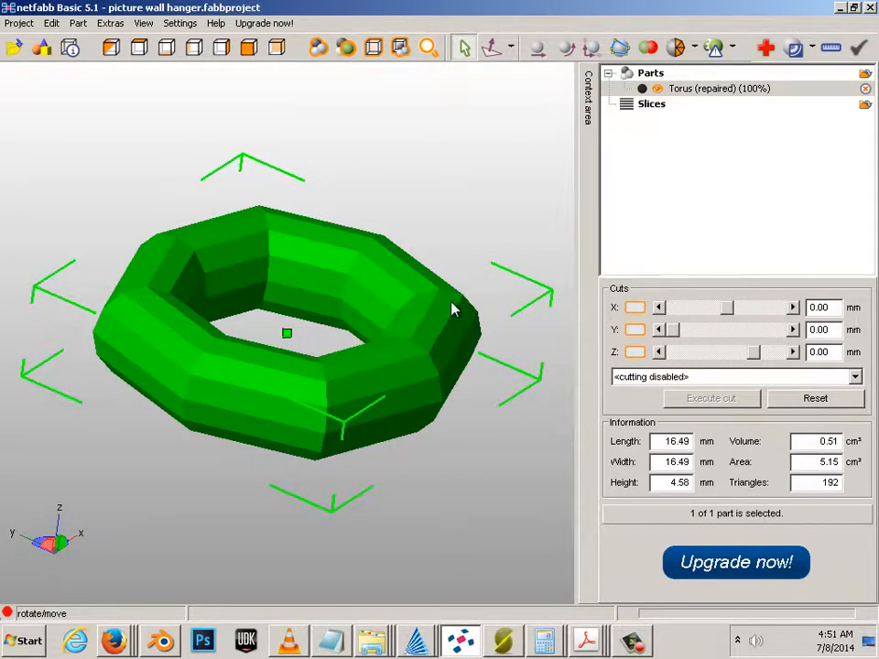
click(412, 281)
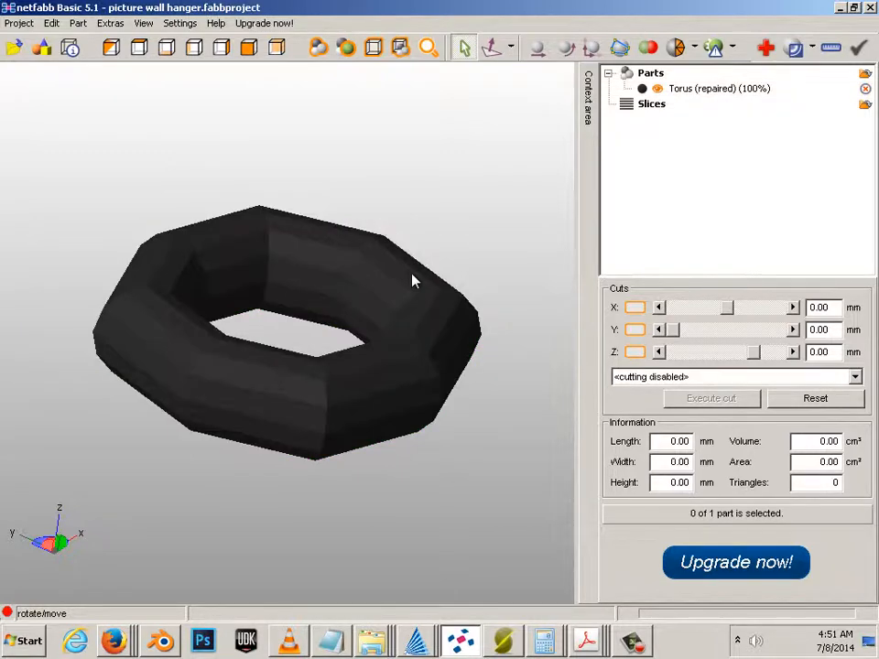
click(385, 279)
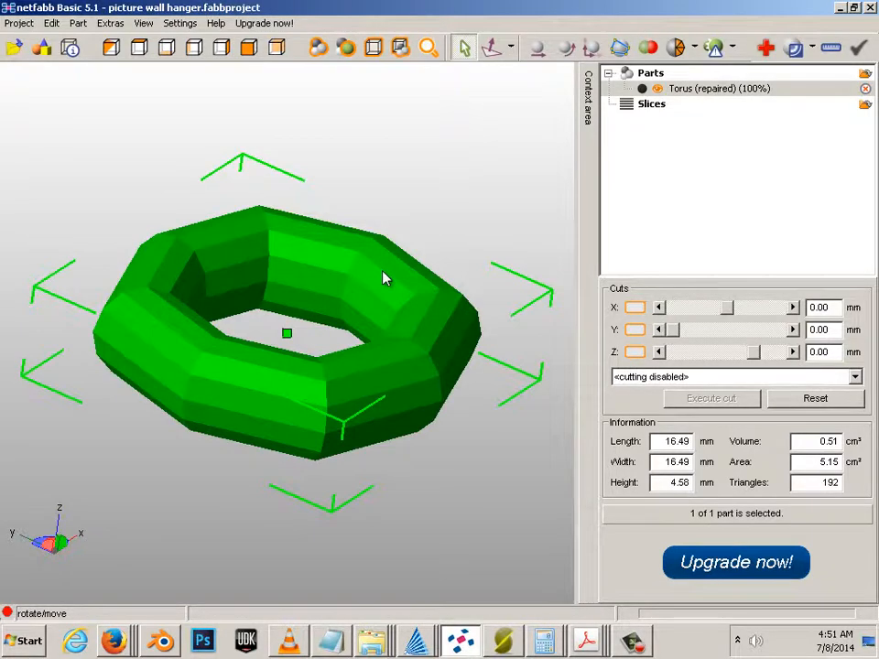